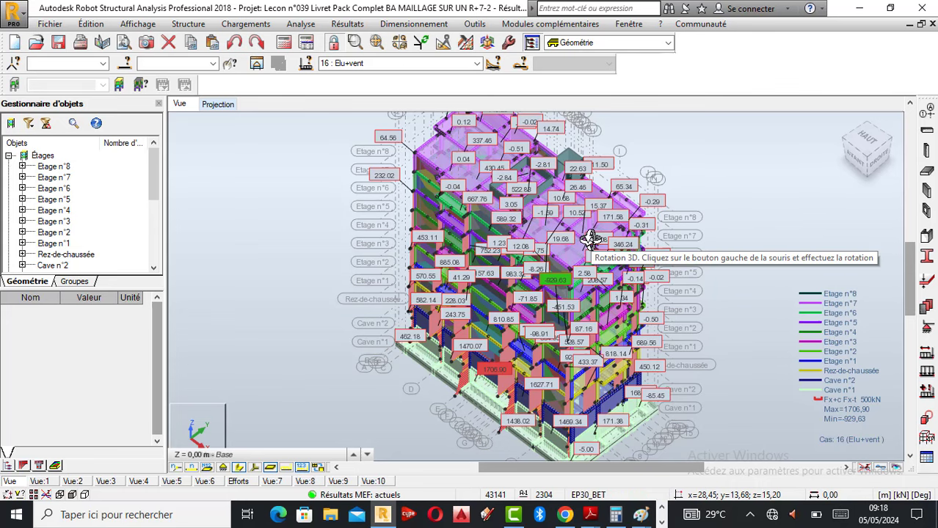
- Examine the building model and its labelled reaction values for load case 16 : Elu+vent from several sides
left_click_drag(635, 276, 648, 257)
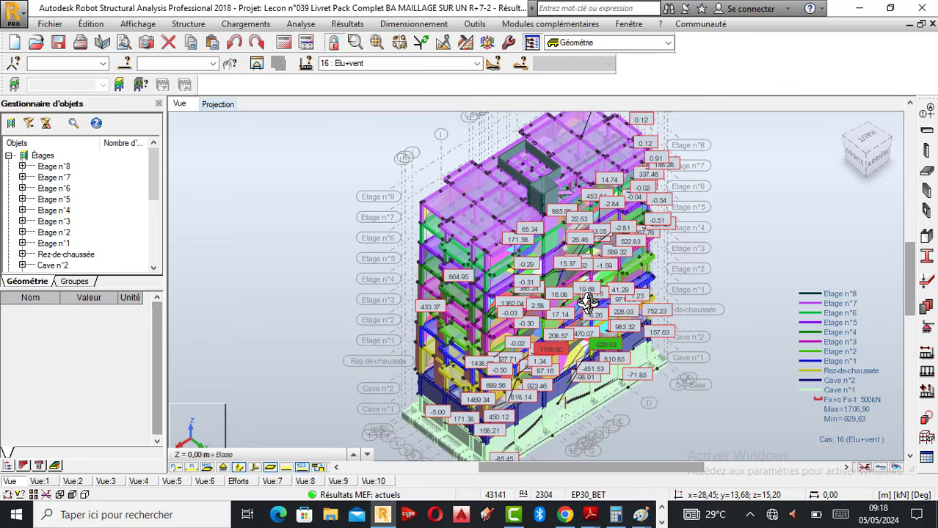
left_click_drag(587, 303, 533, 251)
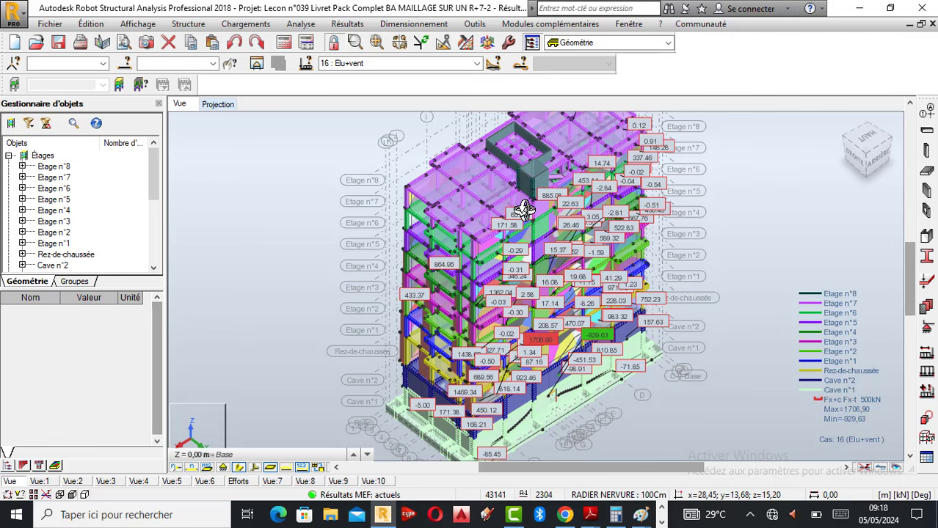
scroll(524, 210, "down", 1)
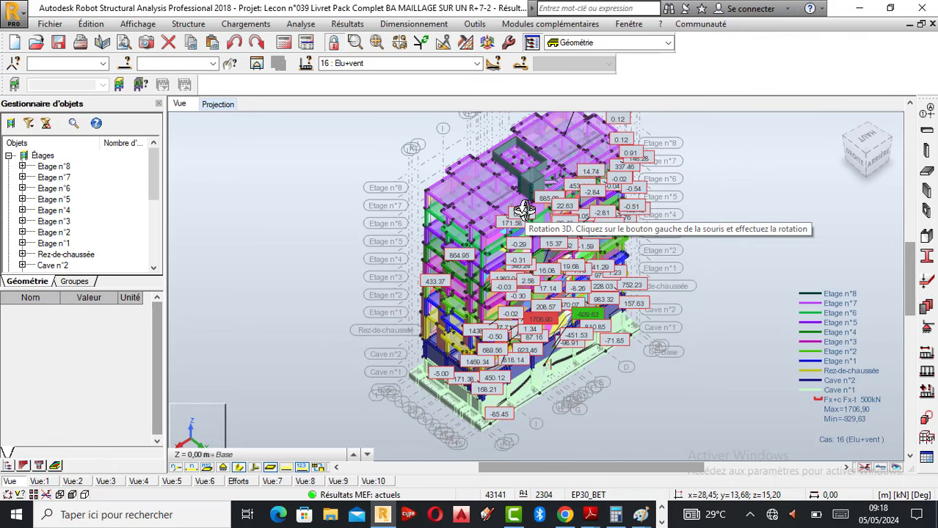
left_click_drag(521, 231, 600, 241)
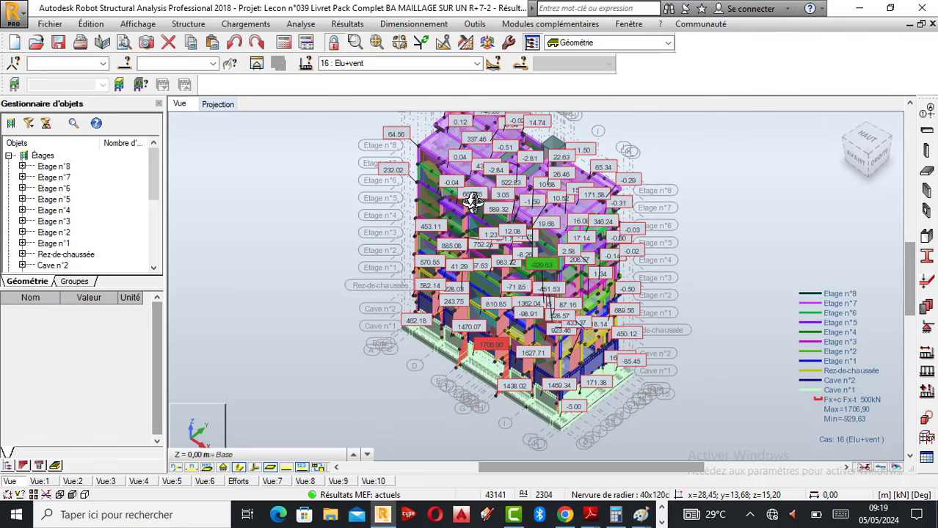
left_click_drag(578, 294, 506, 227)
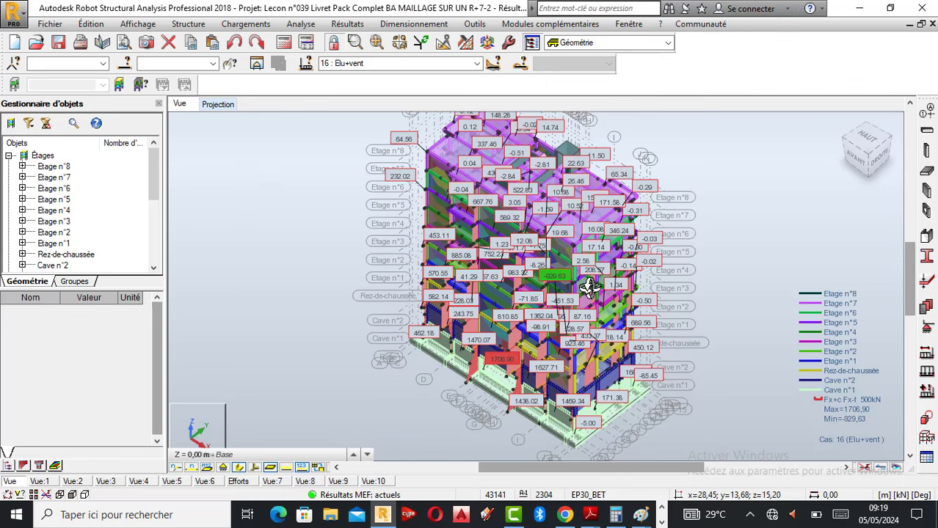
left_click_drag(589, 288, 579, 255)
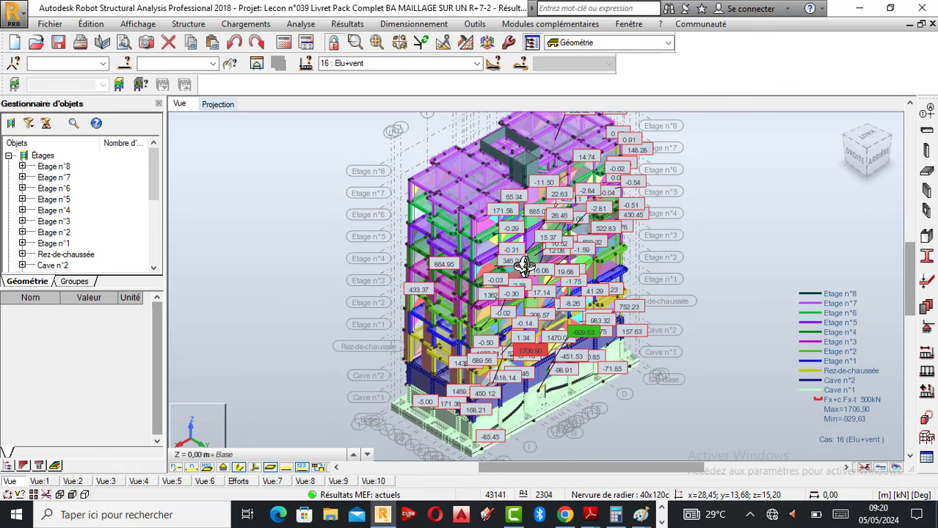
left_click_drag(525, 265, 603, 314)
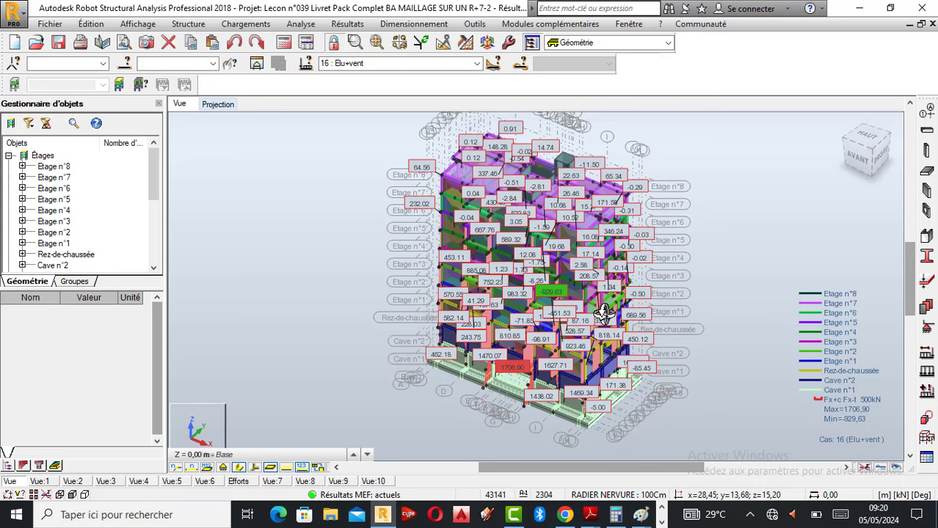
middle_click_drag(607, 332, 512, 342, "shift")
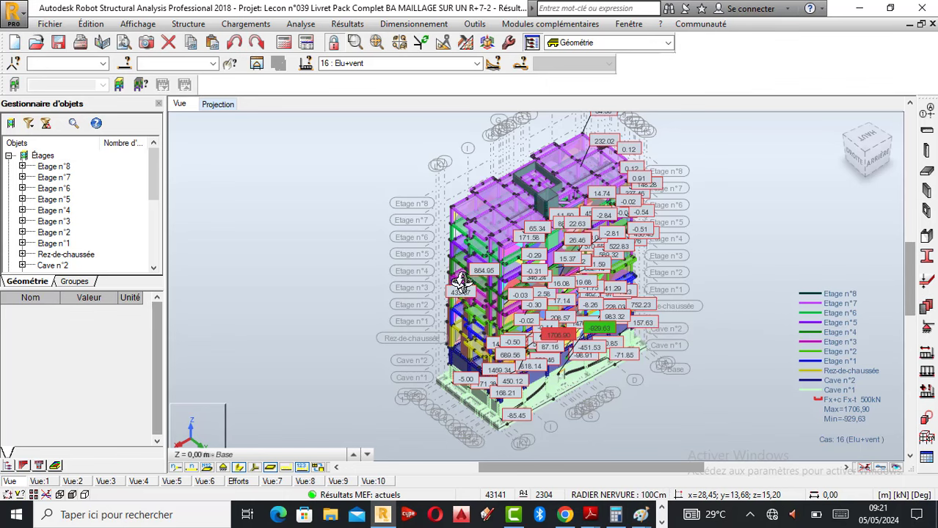
left_click_drag(477, 315, 461, 285)
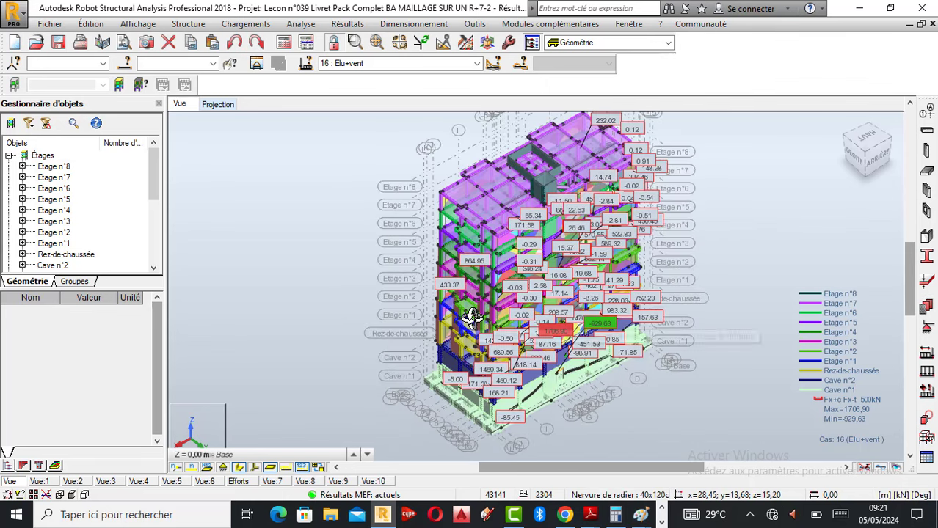
left_click_drag(504, 224, 431, 245)
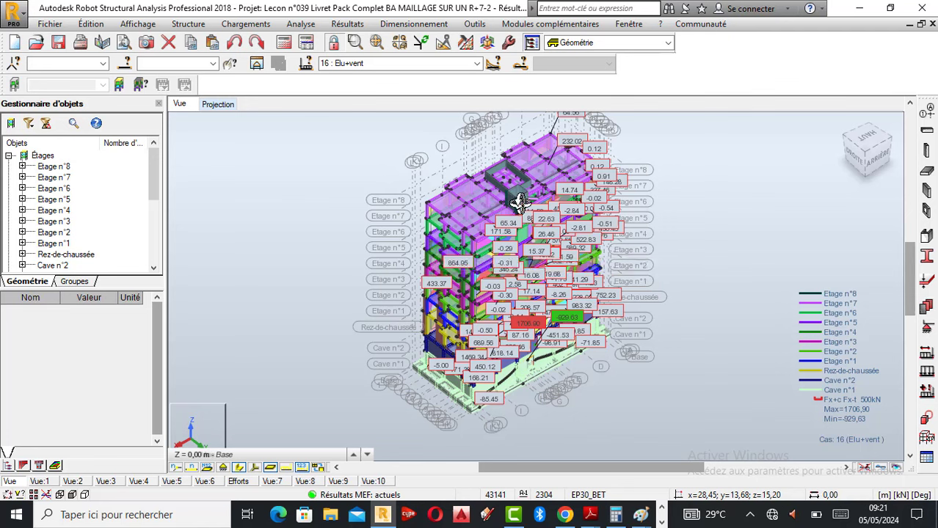
left_click_drag(516, 202, 390, 237)
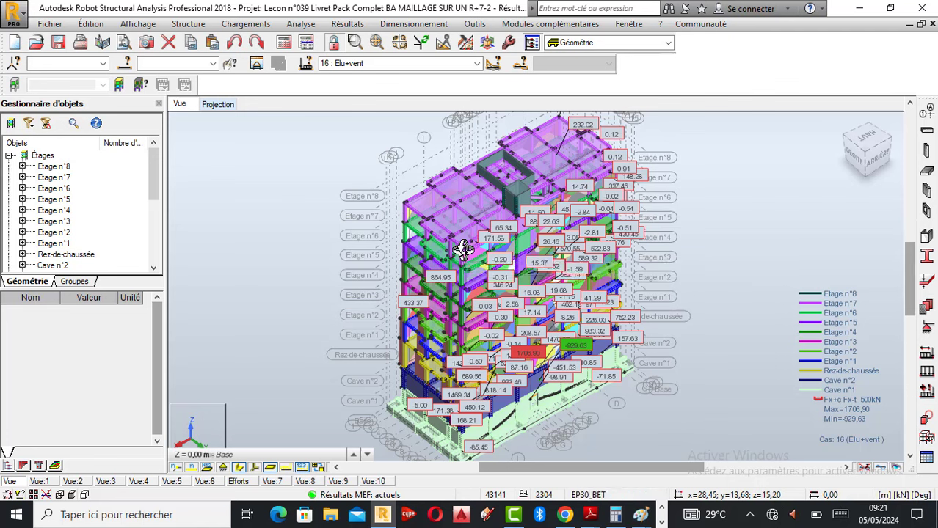
left_click_drag(461, 248, 434, 206)
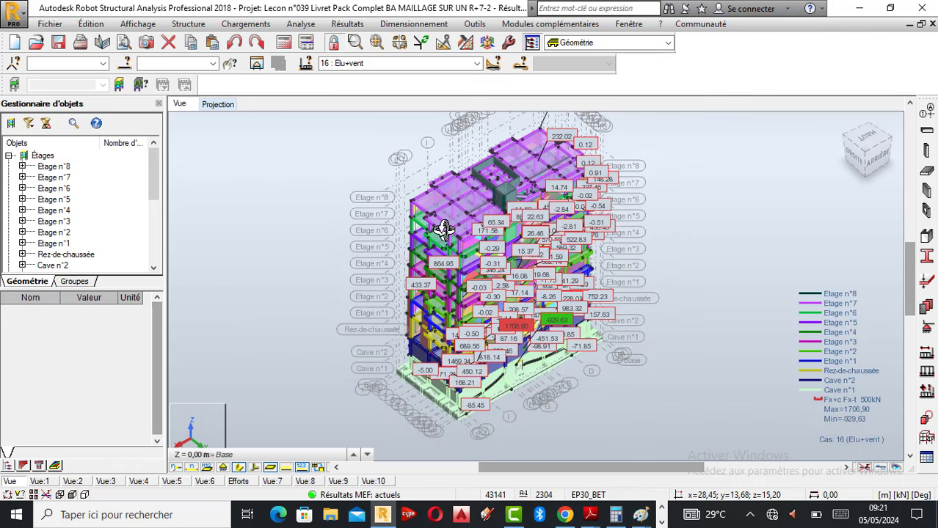
scroll(440, 231, "up", 1)
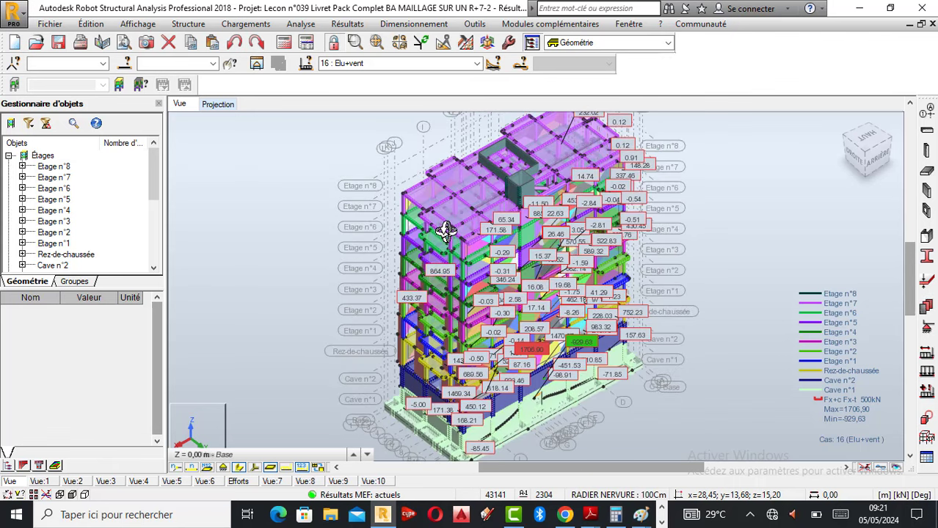
left_click_drag(446, 231, 539, 244)
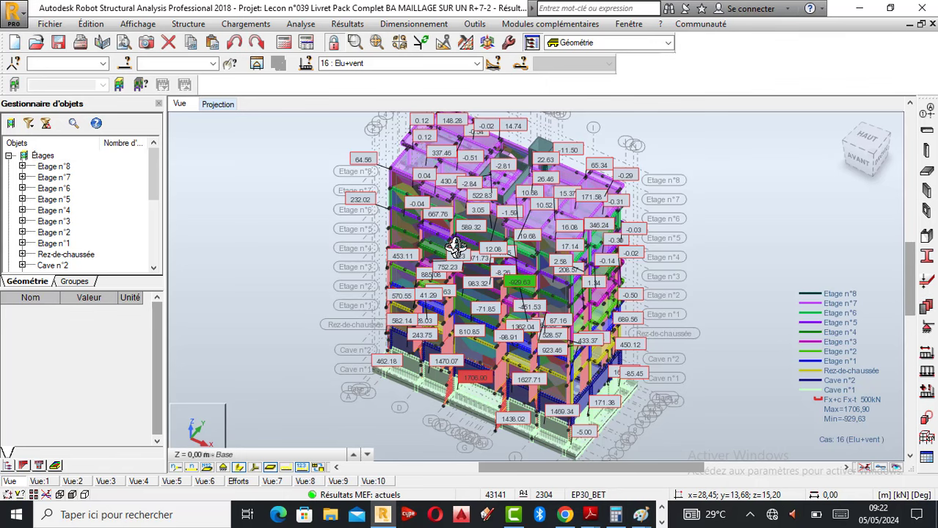
mouse_move(455, 248)
left_mouse_down()
mouse_move(574, 183)
mouse_move(606, 277)
mouse_move(531, 253)
mouse_move(504, 218)
mouse_move(471, 244)
left_mouse_up()
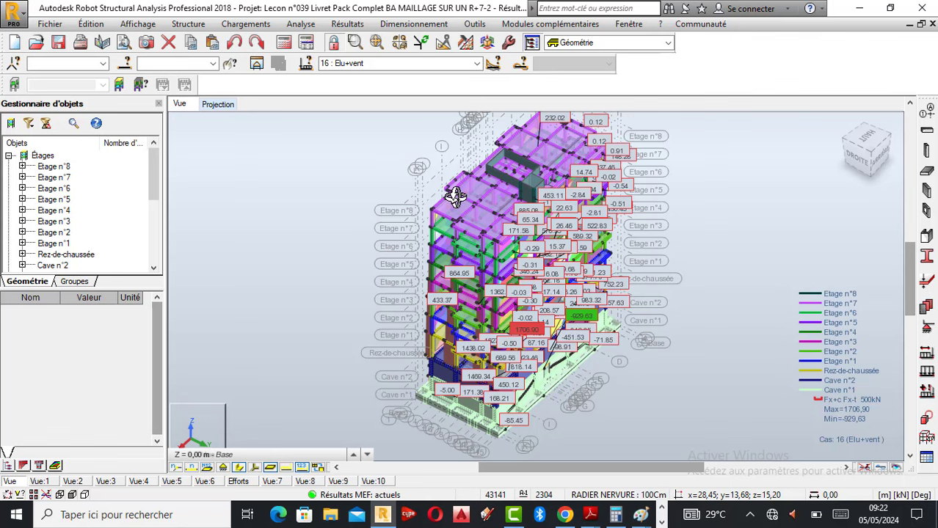
middle_click_drag(488, 191, 433, 232, "shift")
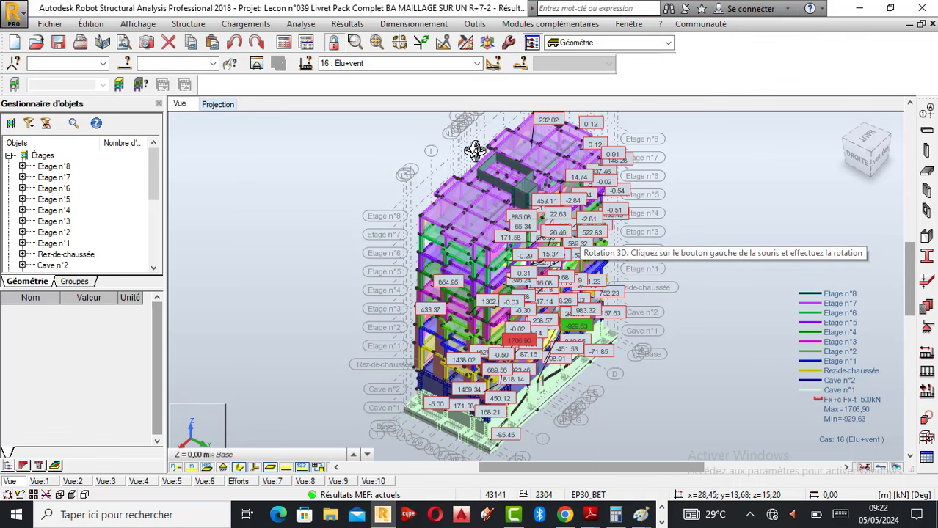
left_click_drag(474, 152, 455, 336)
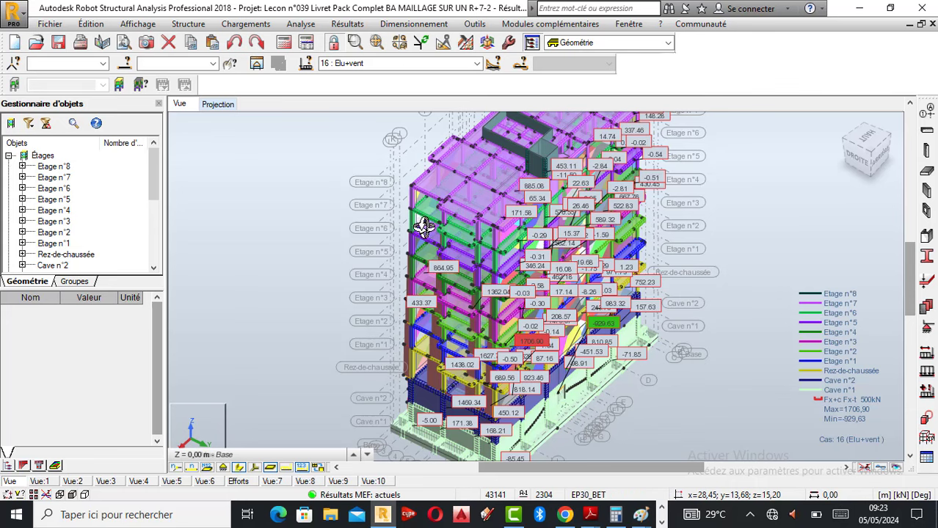
middle_click_drag(424, 226, 531, 180, "shift")
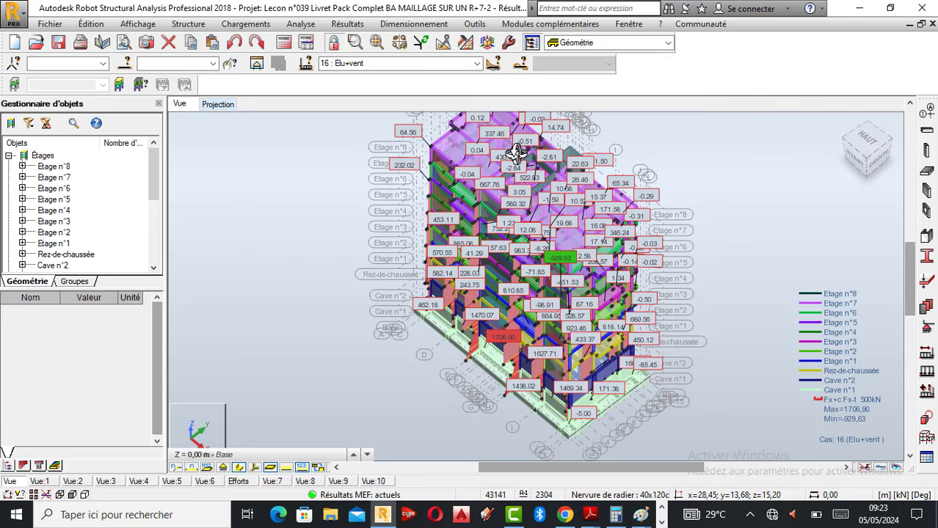
scroll(515, 152, "up", 2)
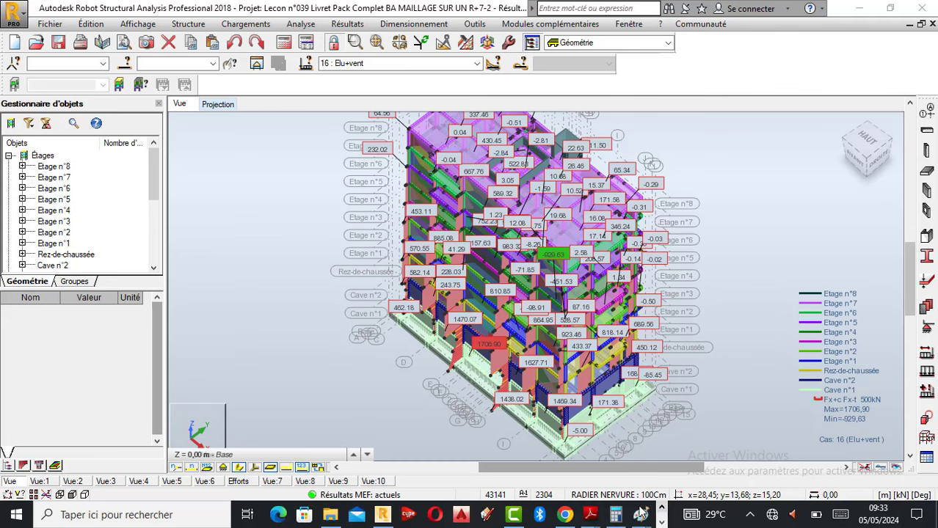
- Switch to Paint, handwrite the heading "1. L'ANALYSE MODALE" with the black pencil and underline it
mouse_move(643, 518)
left_click(504, 477)
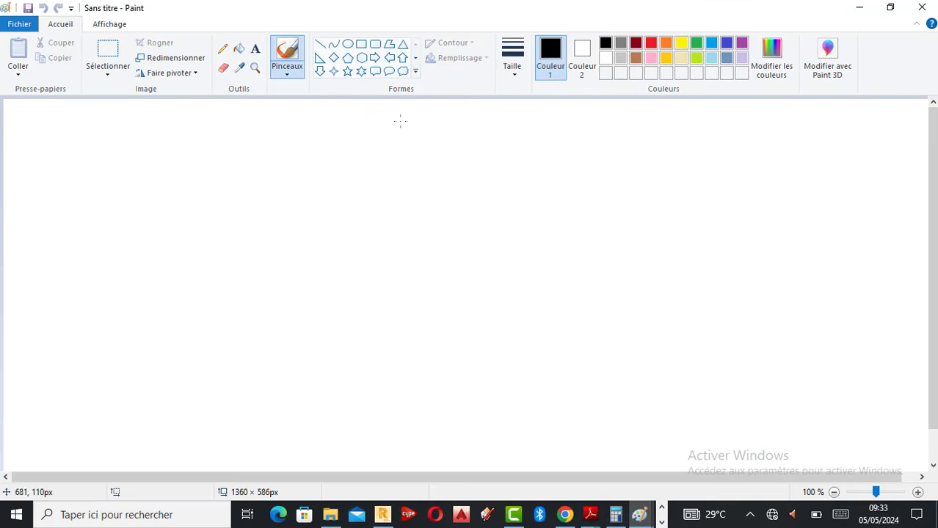
left_click(223, 50)
left_click(512, 62)
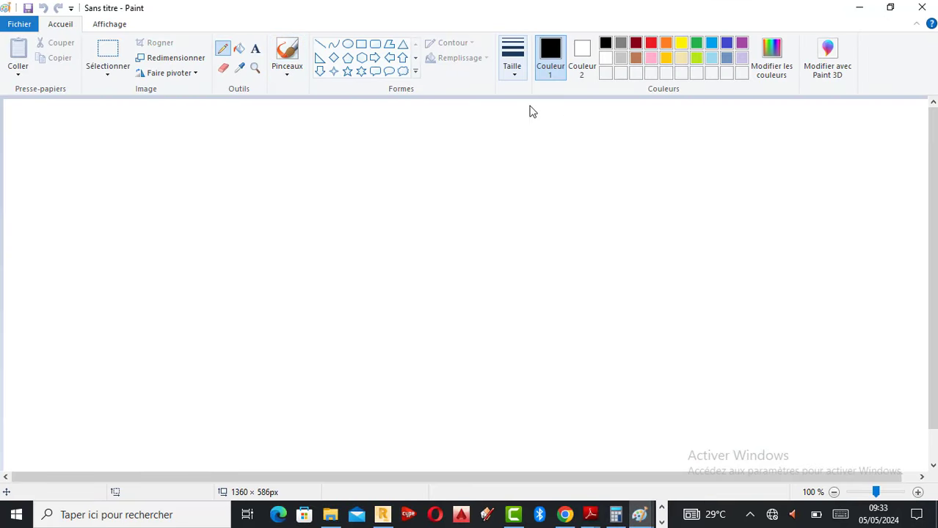
left_click(481, 178)
left_click(513, 60)
left_click(545, 94)
left_click_drag(38, 131, 47, 132)
left_click(55, 130)
mouse_move(81, 105)
left_mouse_down()
mouse_move(84, 130)
mouse_move(97, 115)
mouse_move(125, 135)
mouse_move(124, 112)
mouse_move(158, 107)
mouse_move(170, 131)
mouse_move(178, 108)
mouse_move(234, 116)
mouse_move(247, 103)
mouse_move(292, 99)
mouse_move(308, 107)
mouse_move(308, 125)
mouse_move(346, 103)
mouse_move(351, 125)
mouse_move(361, 116)
mouse_move(408, 118)
mouse_move(392, 117)
left_mouse_up()
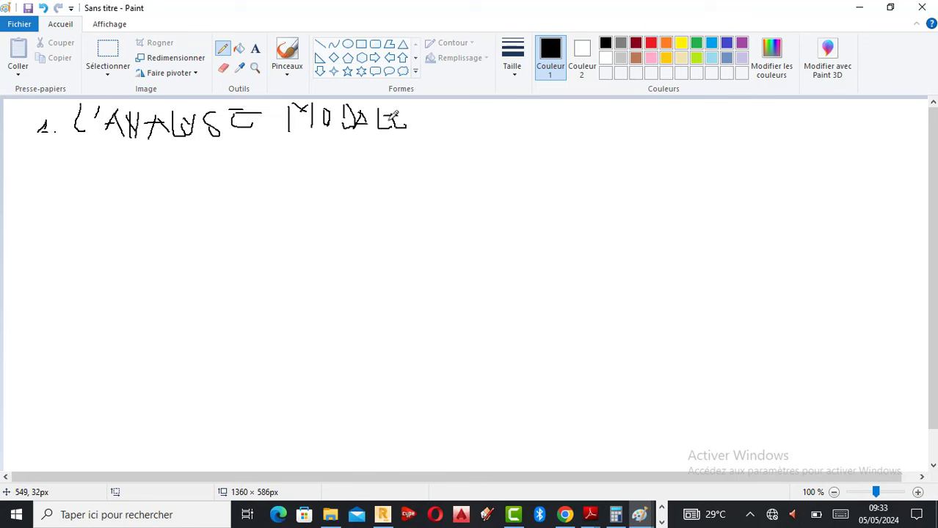
left_click_drag(71, 139, 399, 150)
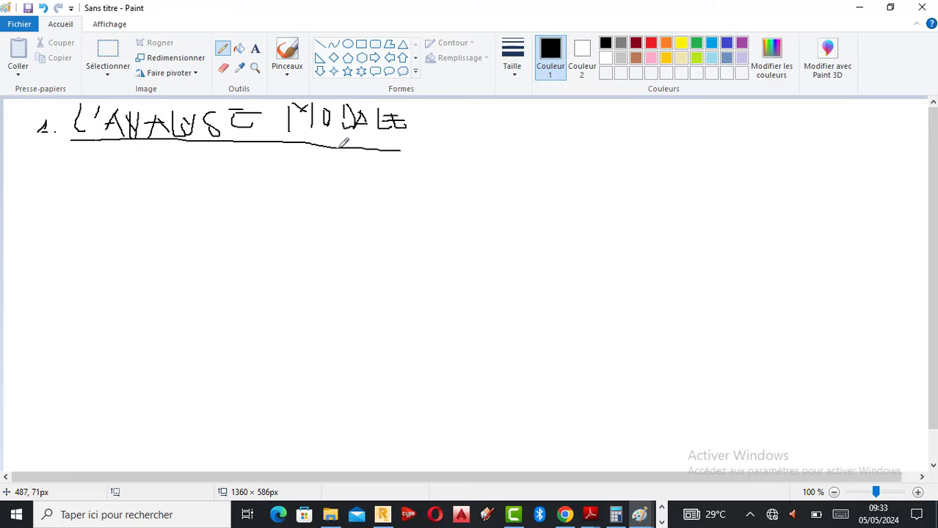
- Return to Robot Structural Analysis and open the calculation options at the end of the list of analysis cases
left_click(387, 519)
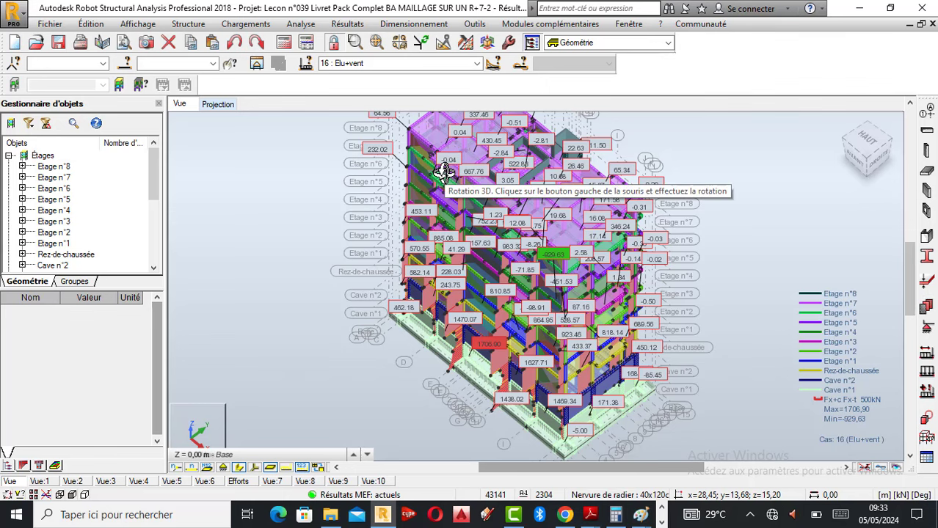
left_click_drag(632, 332, 580, 327)
left_click(374, 64)
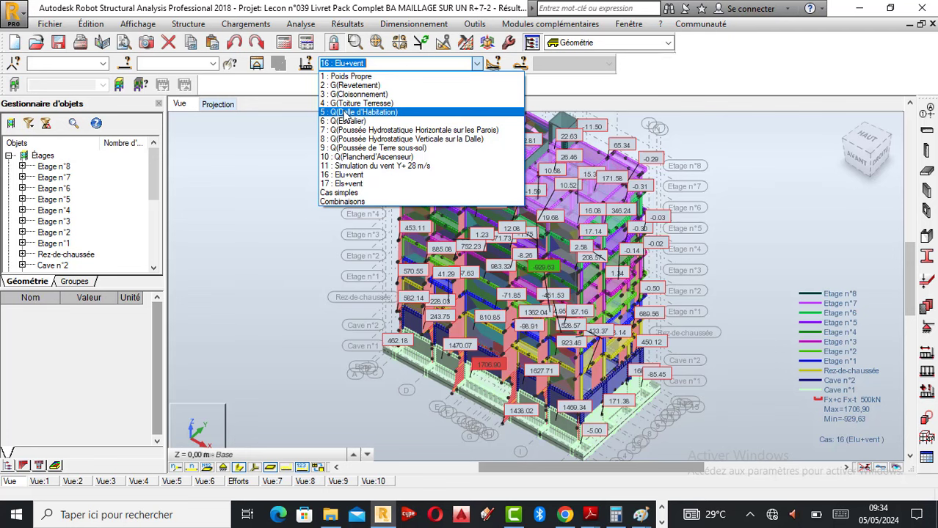
left_click(297, 29)
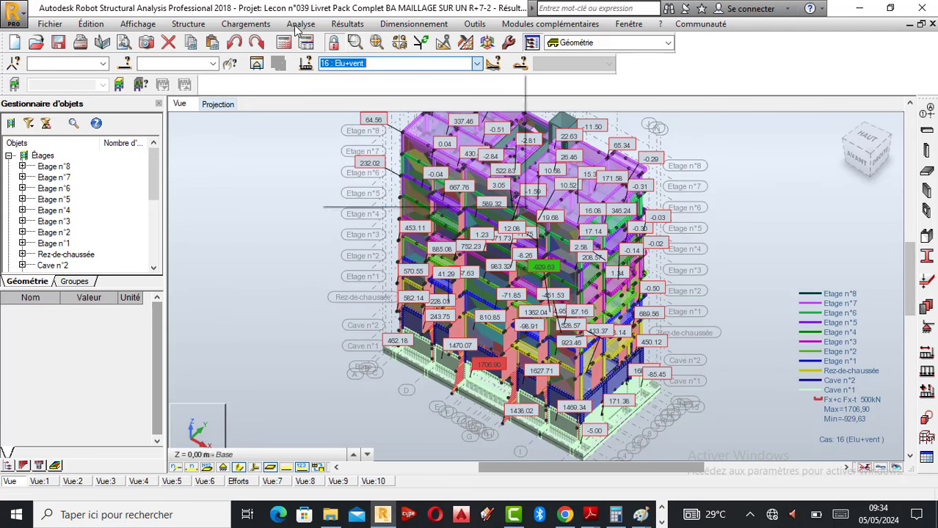
left_click(299, 24)
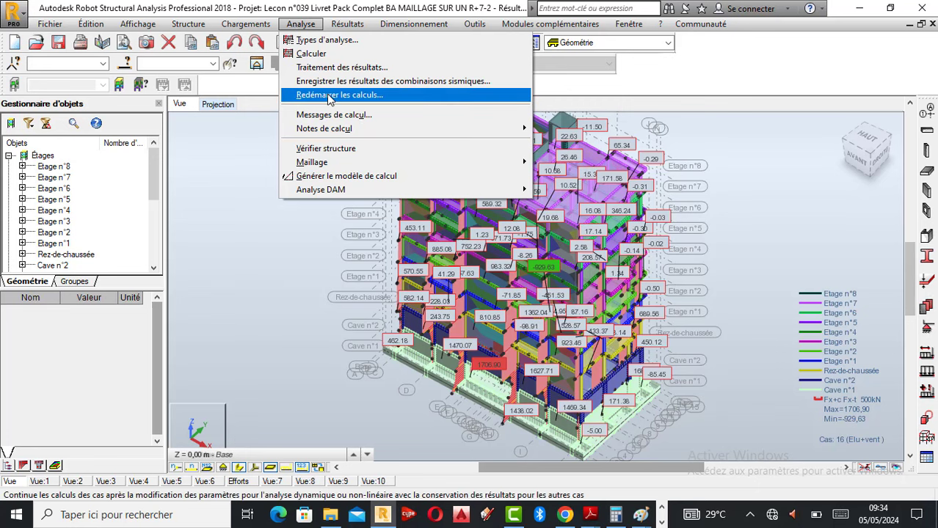
left_click(311, 45)
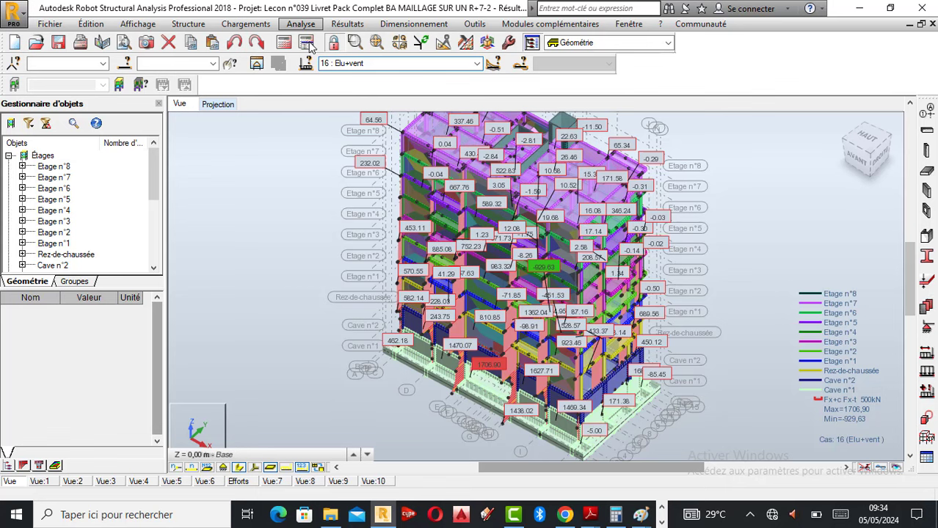
left_click(307, 44)
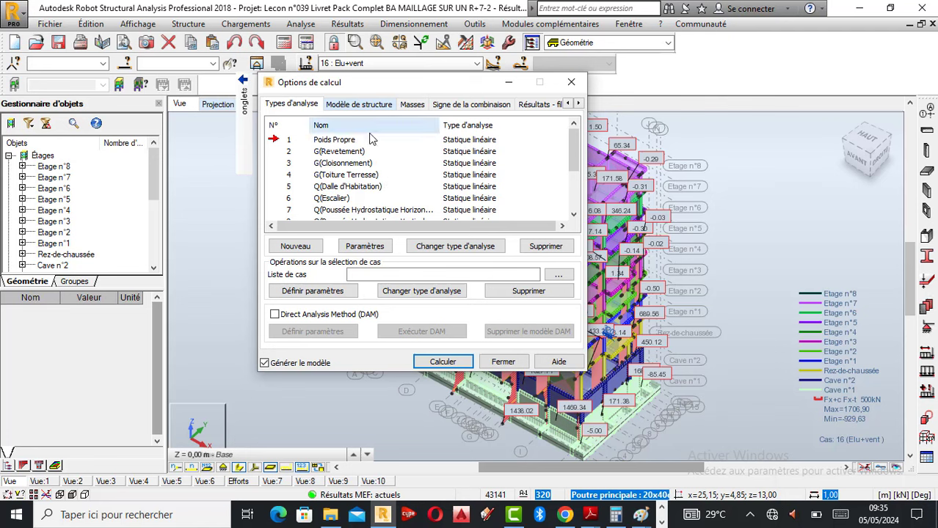
scroll(334, 192, "down", 3)
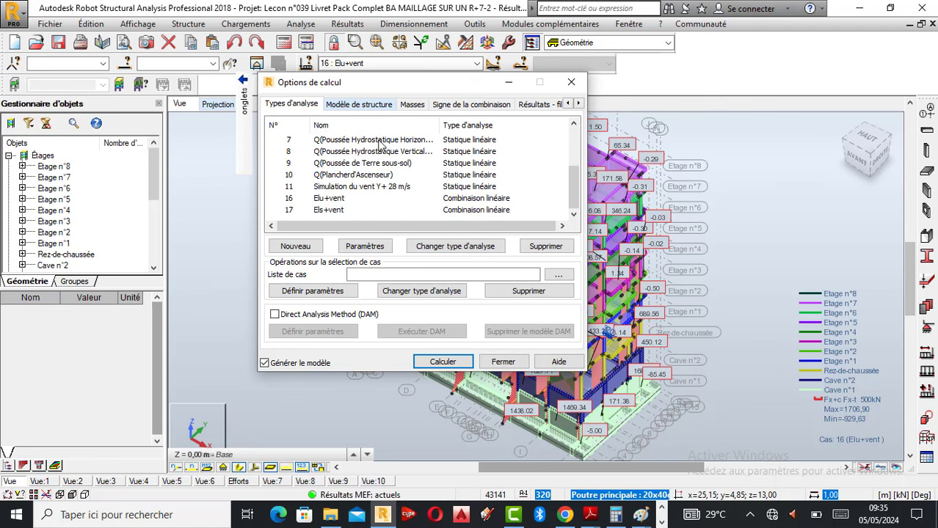
- Create a new case of analysis type Modale, named "MODALE" followed by the author's channel name, and accept modifying the structure database
left_click(295, 246)
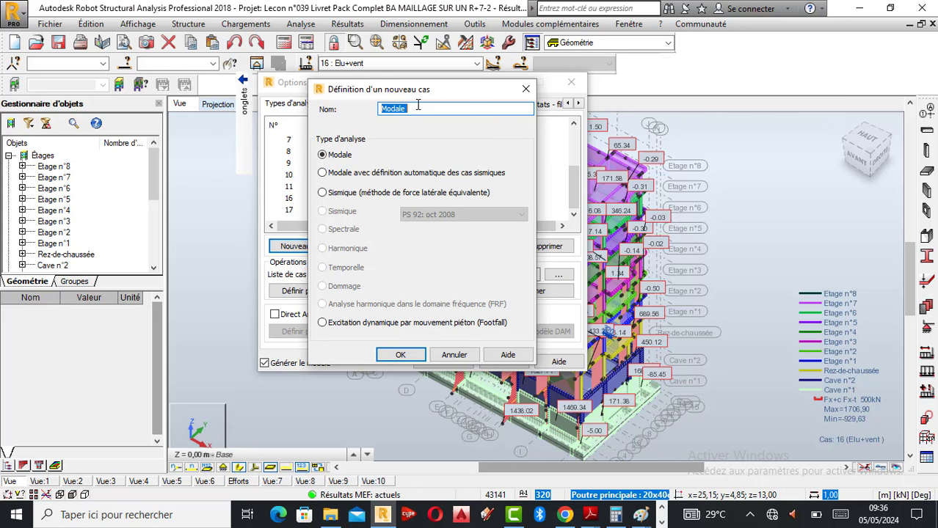
type("MOD")
type("ALE ")
type("J")
type("-N")
type("kunga ")
type("T")
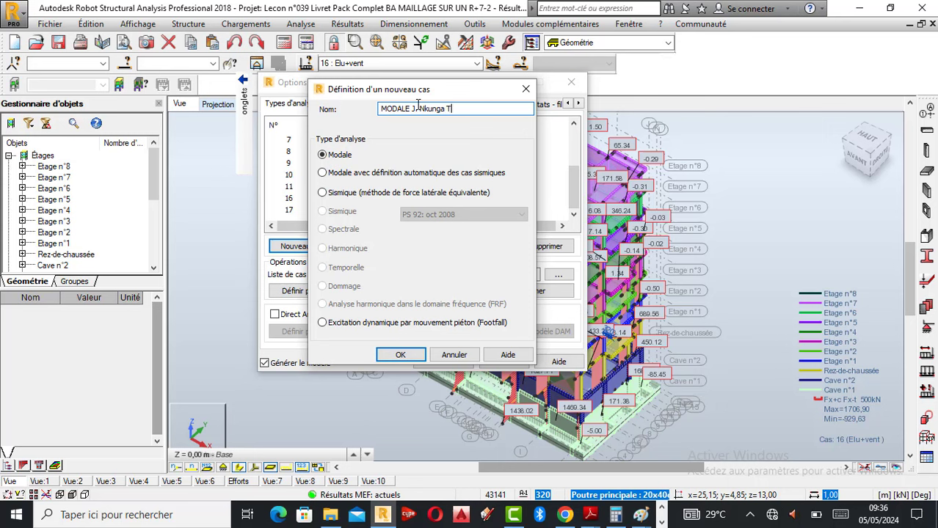
type("utoriels")
left_click(402, 357)
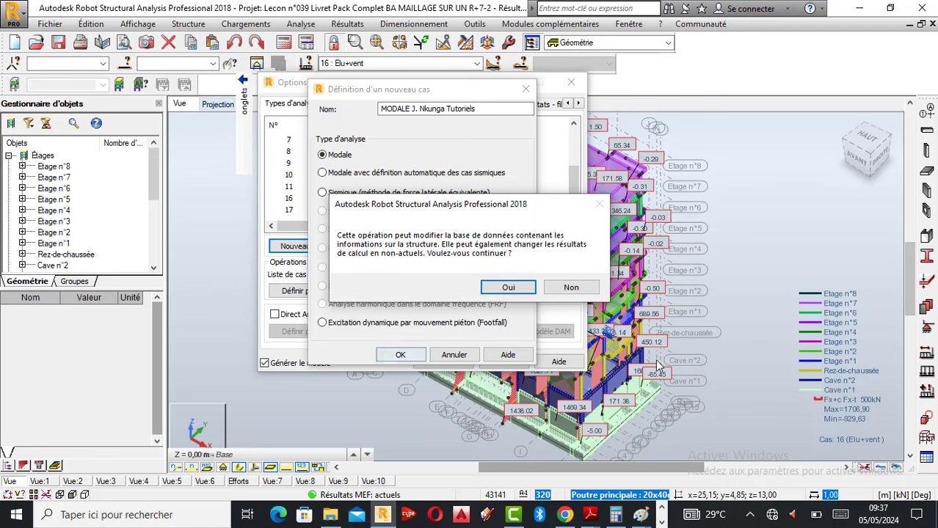
left_click(523, 290)
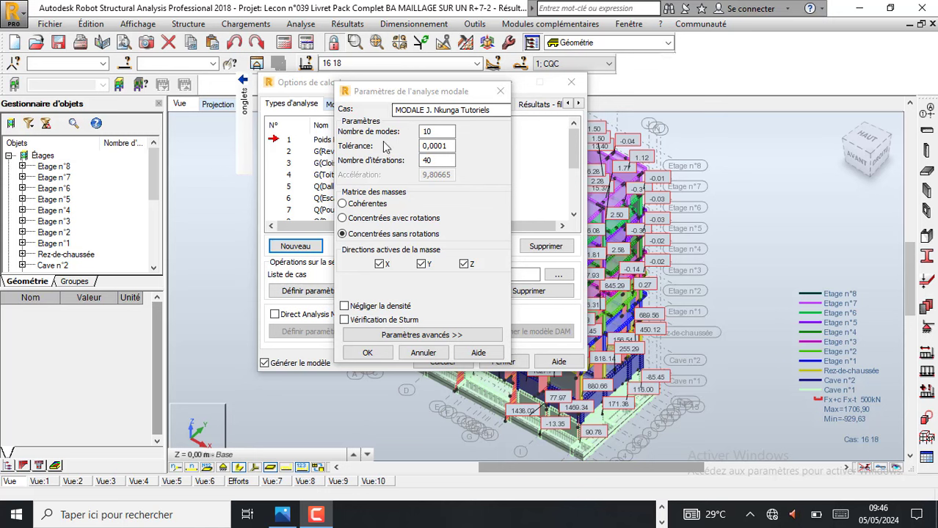
left_click(440, 145)
left_click(431, 130)
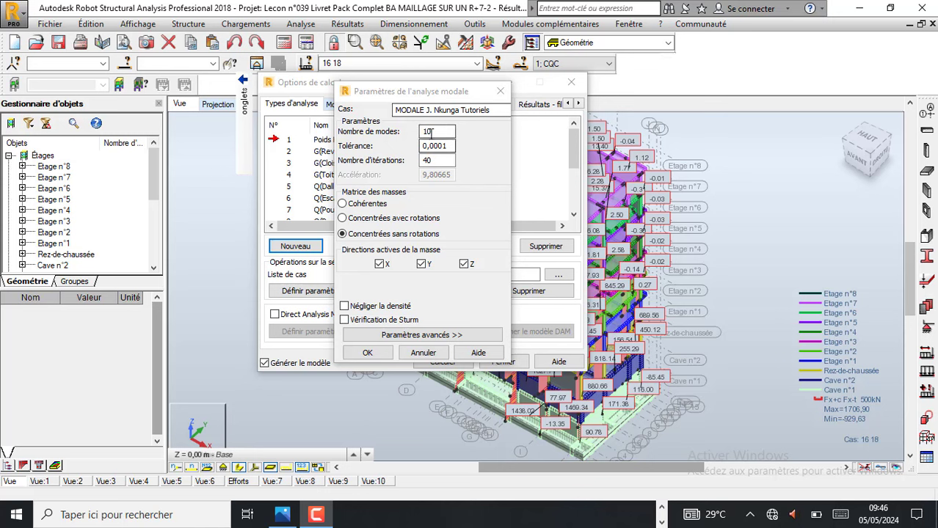
left_click(435, 145)
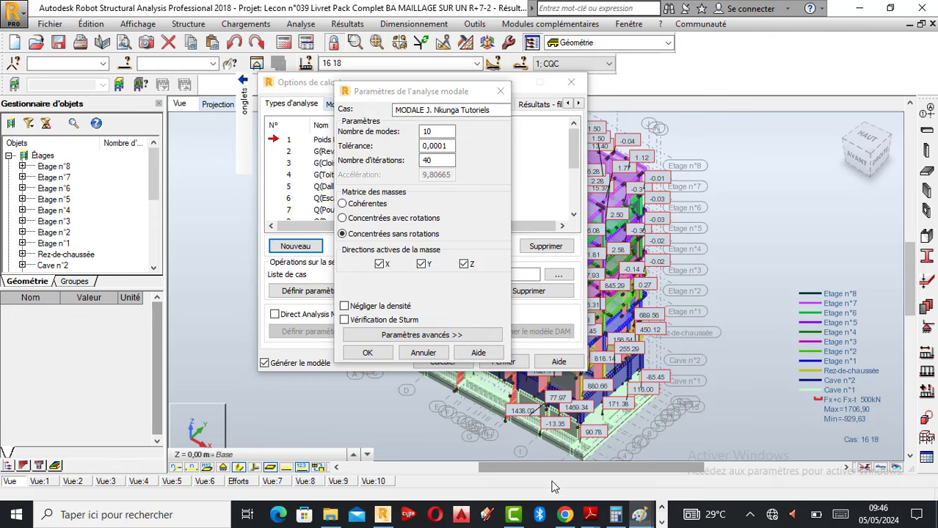
- Switch to Paint, handwrite the subheading "* Nombre de modes" in green under the title and underline it
left_click(647, 519)
left_click(478, 459)
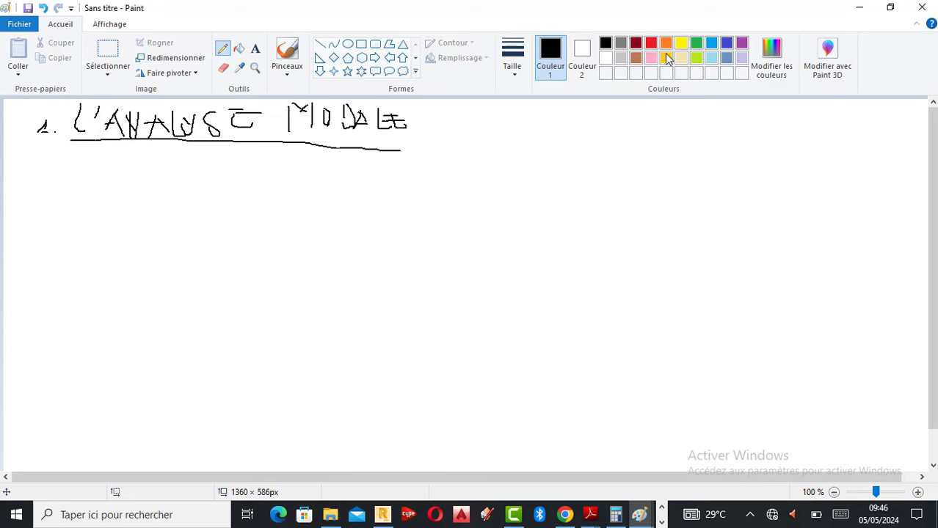
left_click(239, 67)
left_click(134, 173)
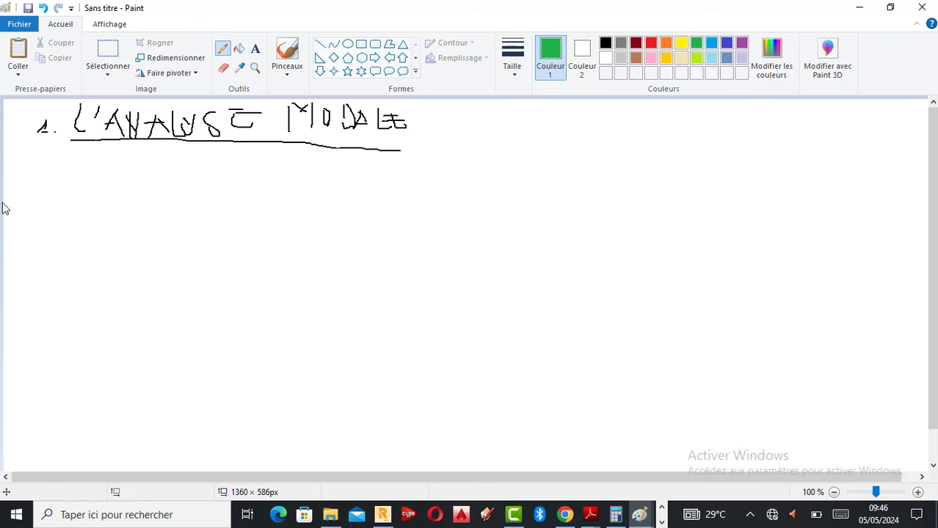
mouse_move(41, 166)
left_mouse_down()
mouse_move(33, 156)
mouse_move(43, 170)
mouse_move(91, 176)
mouse_move(91, 152)
mouse_move(110, 175)
mouse_move(127, 163)
mouse_move(163, 176)
mouse_move(237, 162)
mouse_move(241, 172)
mouse_move(343, 171)
mouse_move(376, 160)
mouse_move(383, 172)
mouse_move(414, 167)
mouse_move(410, 176)
mouse_move(370, 165)
left_mouse_up()
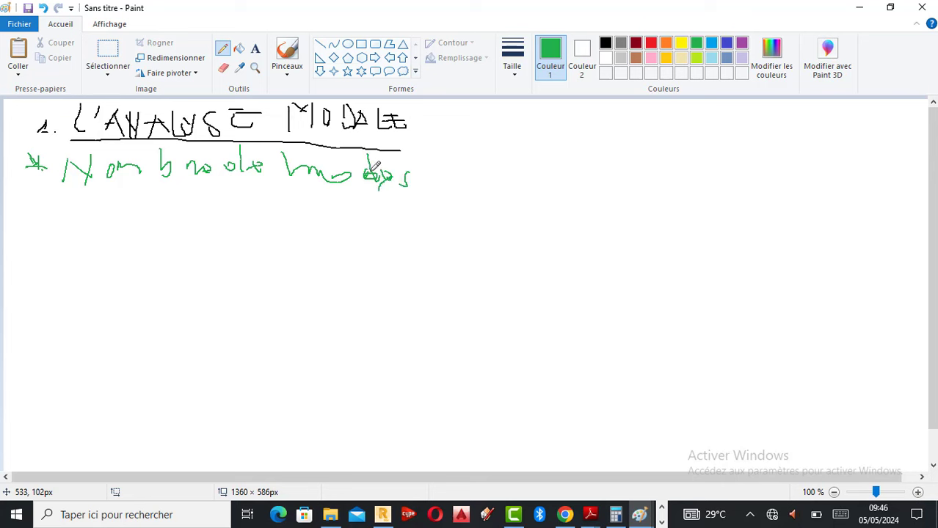
left_click_drag(64, 188, 429, 195)
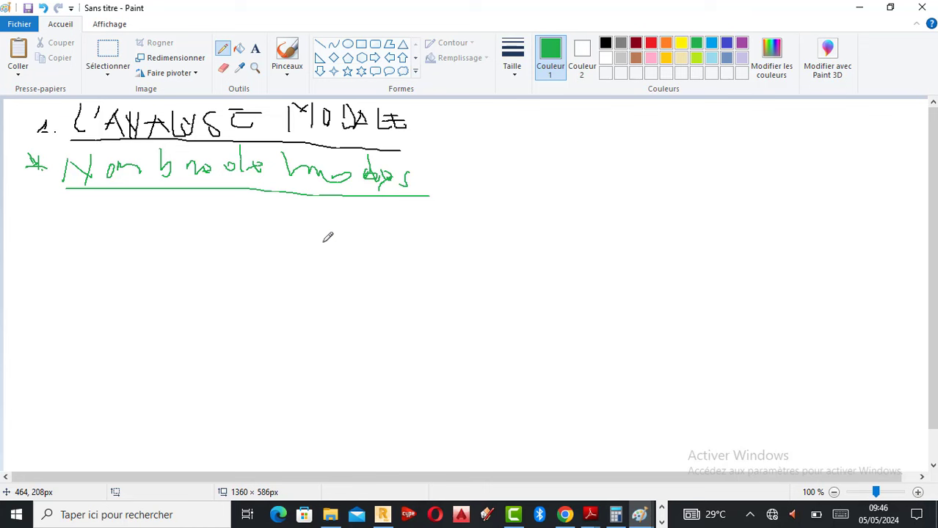
- Handwrite the formula "Nmode = 3√n" in green below the subheading and draw a box around it
mouse_move(32, 198)
left_mouse_down()
mouse_move(28, 234)
mouse_move(26, 216)
mouse_move(52, 232)
mouse_move(47, 240)
mouse_move(110, 247)
mouse_move(183, 221)
mouse_move(187, 235)
mouse_move(167, 233)
mouse_move(211, 249)
mouse_move(227, 218)
mouse_move(261, 209)
left_mouse_up()
mouse_move(234, 237)
left_mouse_down()
mouse_move(251, 236)
mouse_move(261, 251)
left_mouse_up()
mouse_move(13, 195)
left_mouse_down()
mouse_move(21, 256)
mouse_move(71, 266)
mouse_move(268, 267)
mouse_move(282, 222)
mouse_move(280, 206)
mouse_move(261, 198)
mouse_move(17, 191)
left_mouse_up()
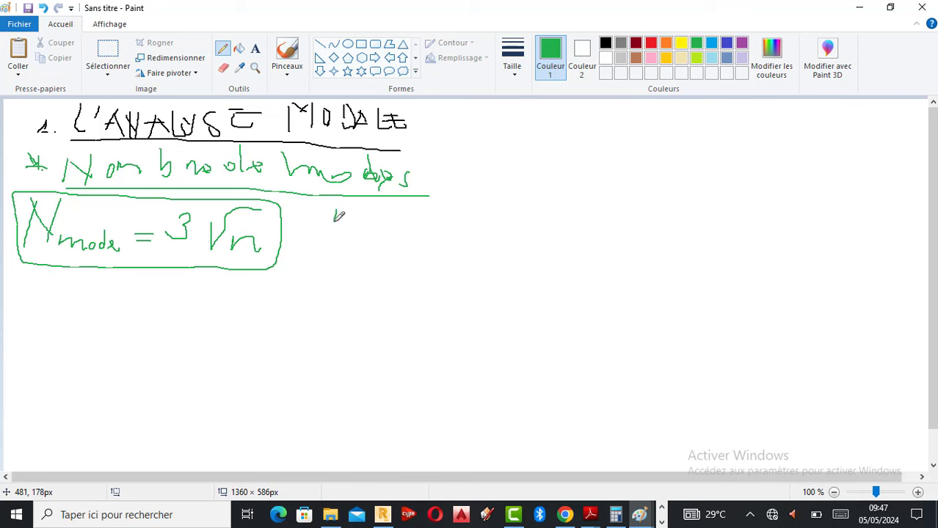
- Handwrite the definition "n: Nombre de Niveaux" in green beside the boxed formula
left_click_drag(334, 220, 363, 221)
left_click(368, 221)
mouse_move(387, 209)
left_mouse_down()
mouse_move(399, 232)
mouse_move(415, 218)
mouse_move(436, 223)
mouse_move(480, 209)
left_mouse_up()
mouse_move(493, 212)
left_mouse_down()
mouse_move(533, 211)
mouse_move(559, 219)
mouse_move(568, 204)
mouse_move(576, 213)
mouse_move(602, 204)
mouse_move(607, 212)
mouse_move(673, 223)
left_mouse_up()
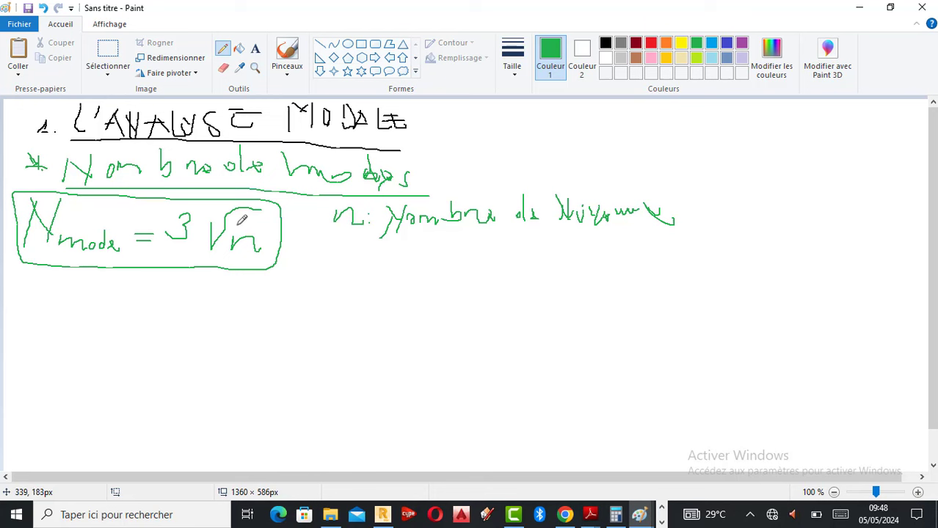
- Sketch a ten-storey building elevation in red beside the notes, with two vertical sides and horizontal floor lines
left_click(681, 44)
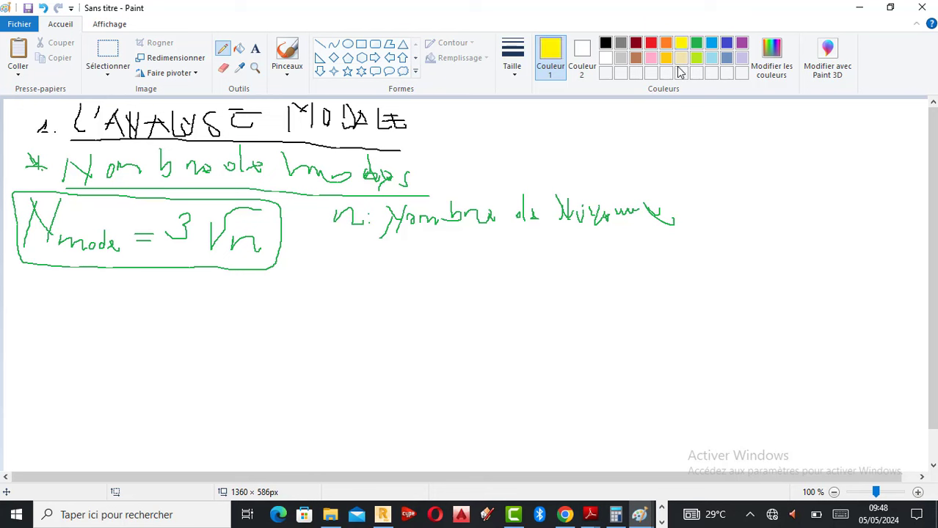
left_click(650, 43)
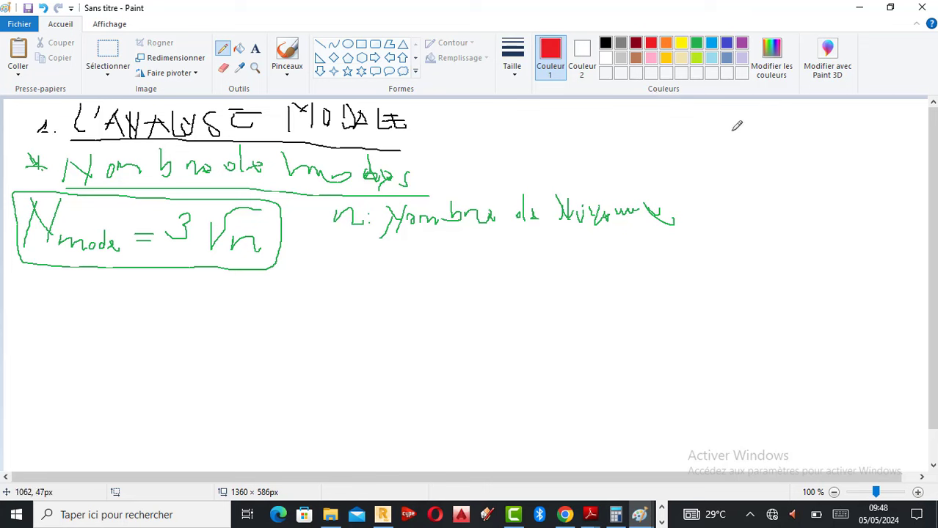
left_click_drag(725, 129, 729, 255)
mouse_move(723, 127)
left_mouse_down()
mouse_move(823, 126)
mouse_move(830, 272)
left_mouse_up()
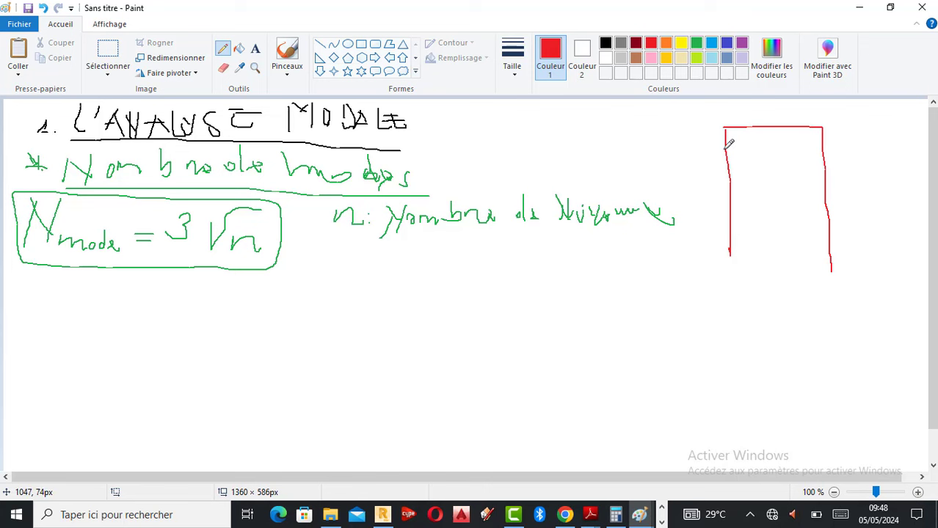
left_click_drag(710, 146, 826, 150)
left_click_drag(713, 164, 829, 165)
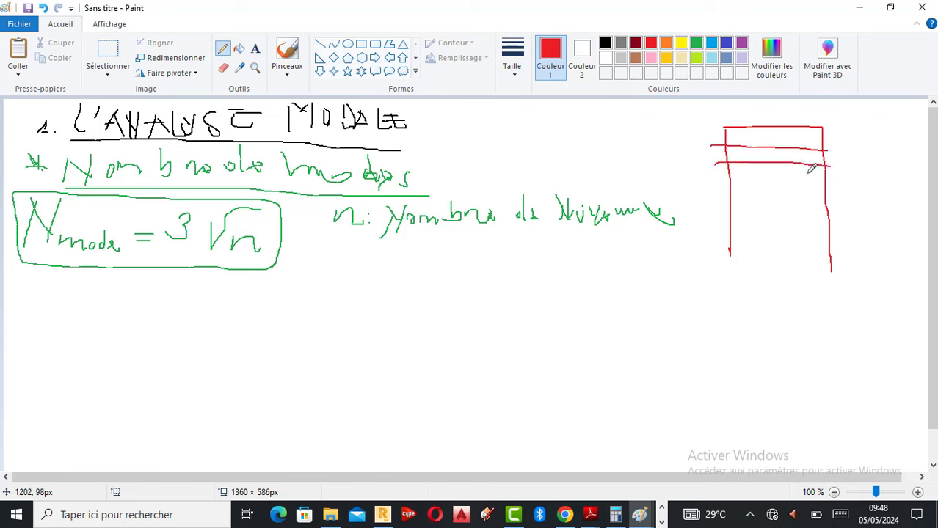
left_click_drag(722, 183, 847, 184)
left_click_drag(715, 200, 843, 199)
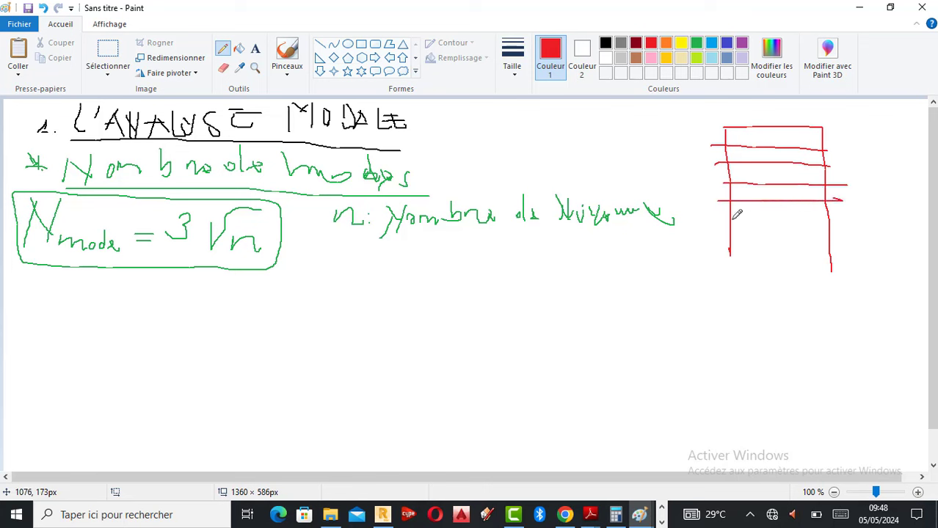
left_click_drag(726, 219, 835, 220)
left_click_drag(725, 239, 832, 240)
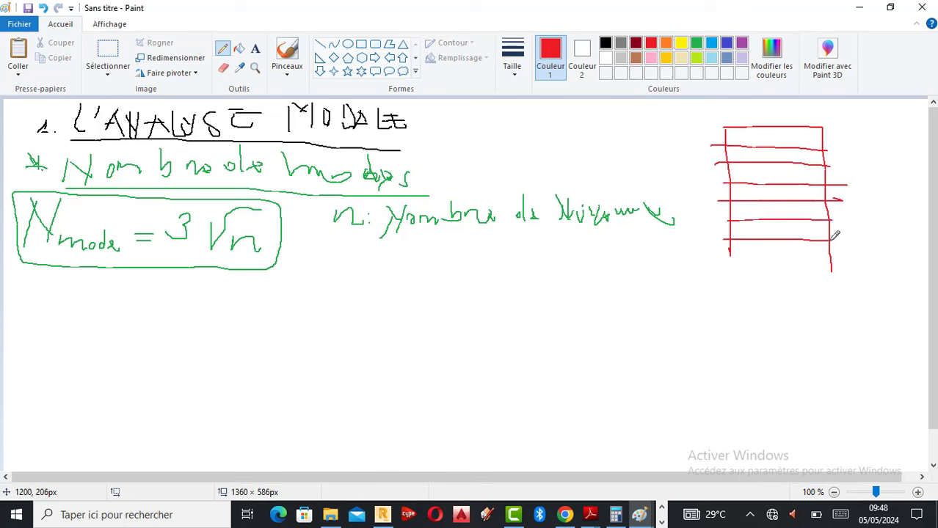
left_click_drag(711, 261, 842, 258)
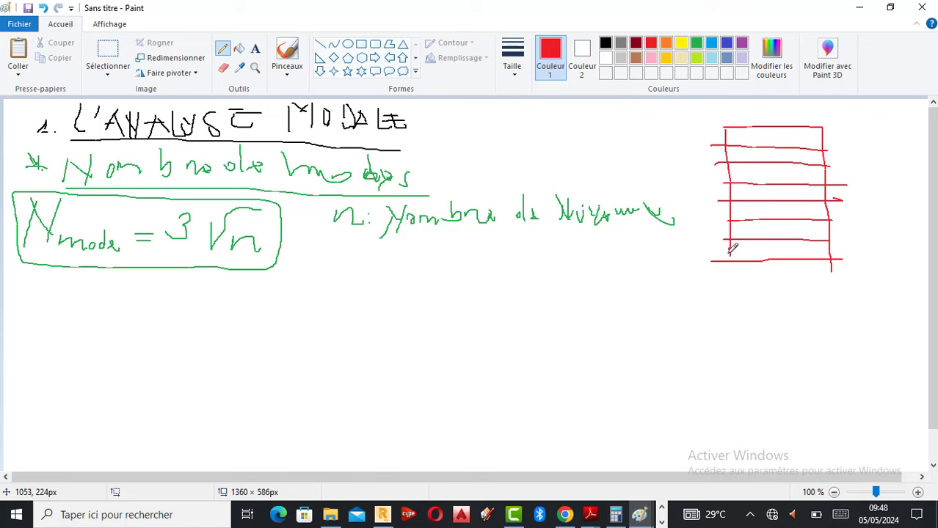
mouse_move(730, 260)
left_mouse_down()
mouse_move(731, 293)
mouse_move(729, 284)
mouse_move(831, 284)
left_mouse_up()
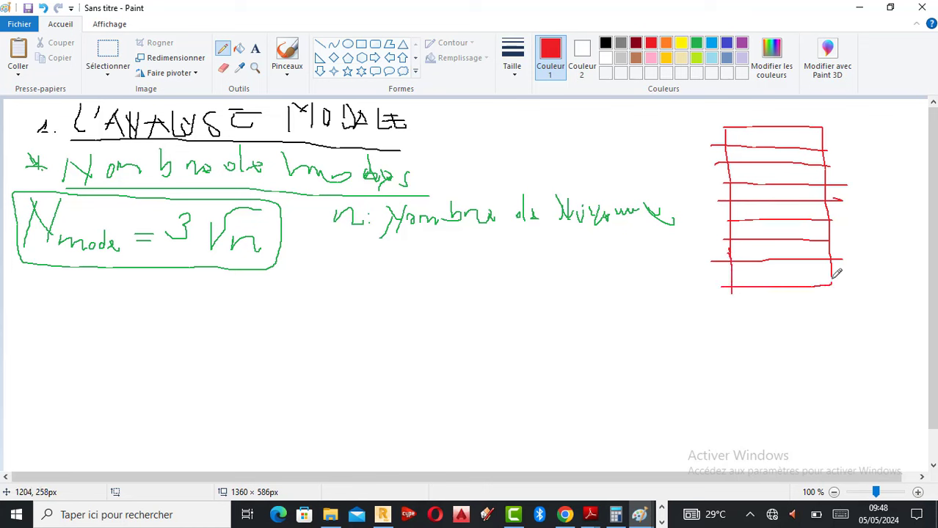
mouse_move(732, 291)
left_mouse_down()
mouse_move(737, 323)
mouse_move(829, 318)
left_mouse_up()
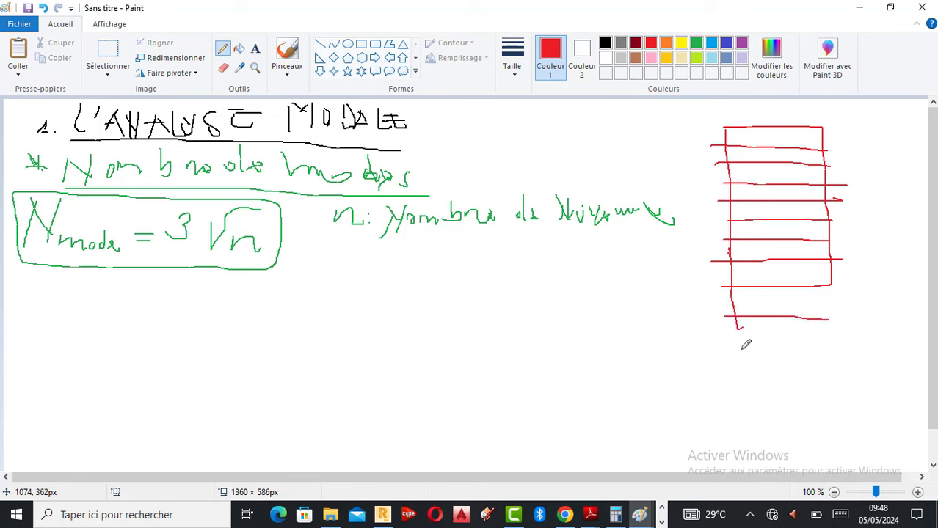
left_click_drag(729, 341, 850, 342)
left_click_drag(832, 286, 834, 360)
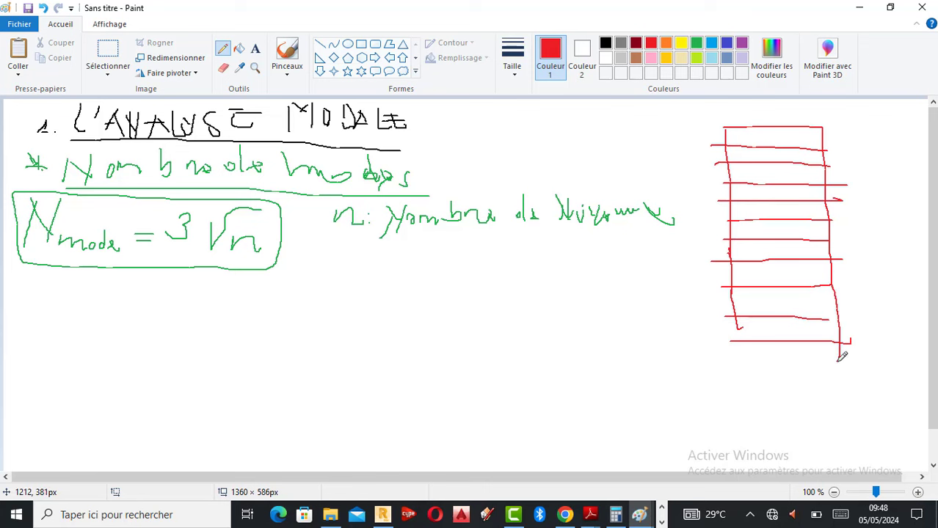
left_click_drag(739, 336, 733, 365)
- Draw a green rectangular foundation slab under the building sketch and hatch it with short diagonal strokes
left_click(697, 44)
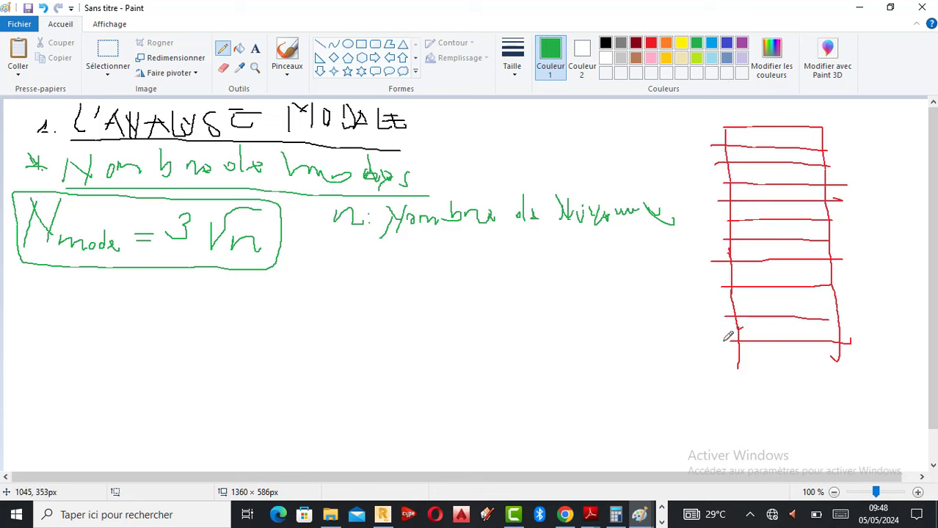
left_click_drag(722, 342, 851, 352)
mouse_move(724, 334)
left_mouse_down()
mouse_move(863, 341)
mouse_move(864, 353)
mouse_move(841, 343)
left_mouse_up()
left_click_drag(823, 355, 832, 345)
mouse_move(804, 356)
left_mouse_down()
mouse_move(814, 346)
mouse_move(773, 346)
left_mouse_up()
left_click_drag(739, 358, 750, 347)
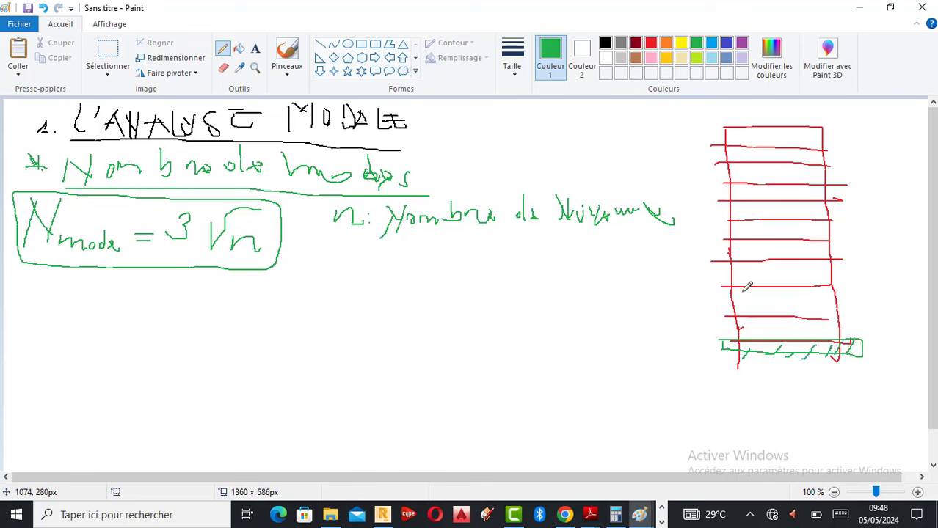
- Hatch the two basement storeys of the sketch in green and the ground-floor storey in purple
left_click_drag(738, 291, 740, 328)
left_click_drag(770, 278, 743, 338)
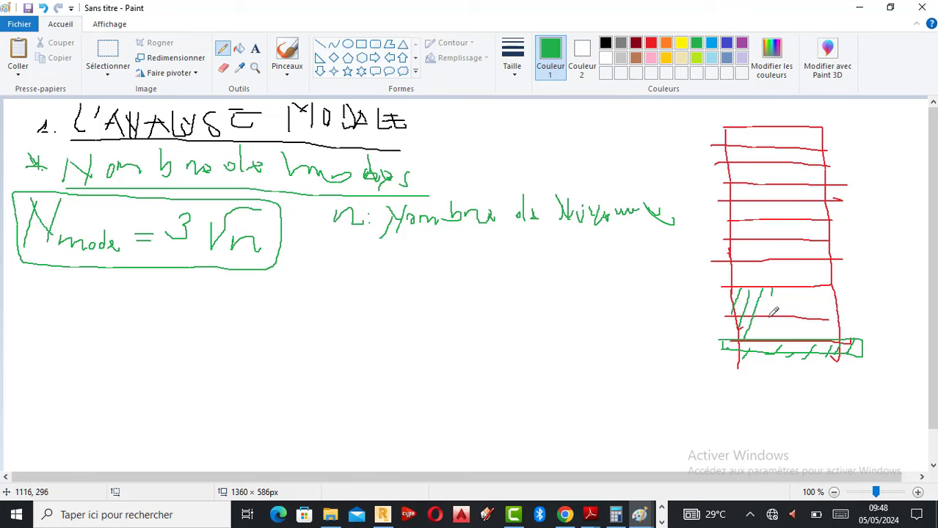
mouse_move(776, 293)
left_mouse_down()
mouse_move(760, 339)
mouse_move(776, 338)
left_mouse_up()
left_click_drag(808, 292, 792, 336)
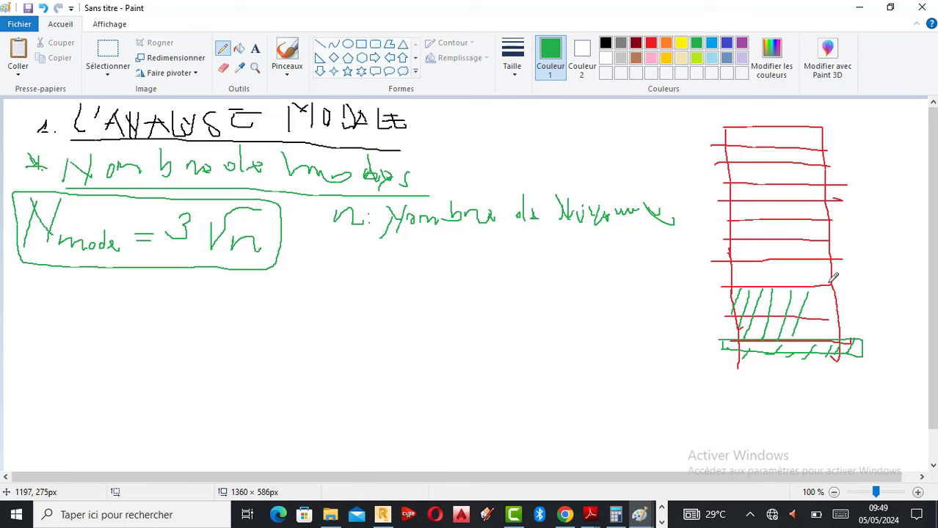
mouse_move(827, 284)
left_mouse_down()
mouse_move(815, 344)
mouse_move(833, 339)
left_mouse_up()
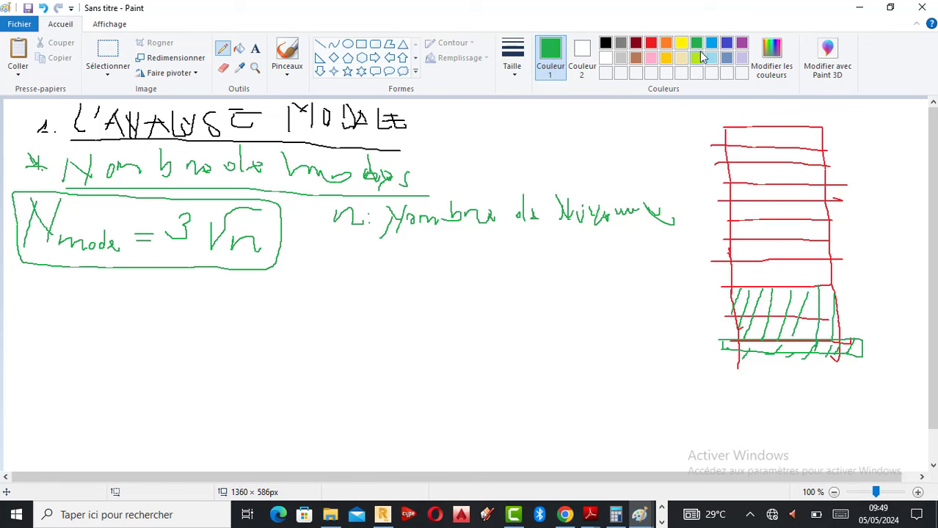
left_click(741, 44)
mouse_move(740, 264)
left_mouse_down()
mouse_move(729, 281)
mouse_move(812, 285)
left_mouse_up()
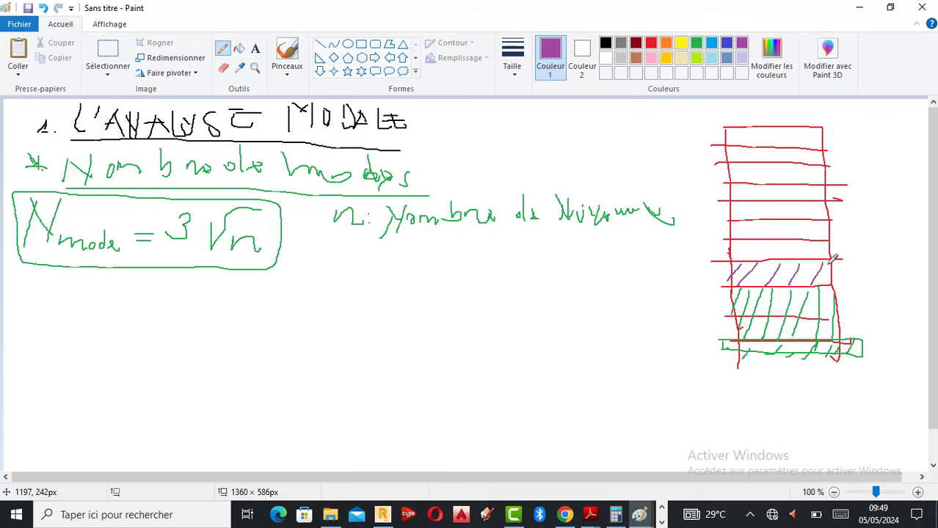
- Label the storeys of the sketch in dark red as R-2, R-1, RDC and R+1 up to R+7
left_click(635, 44)
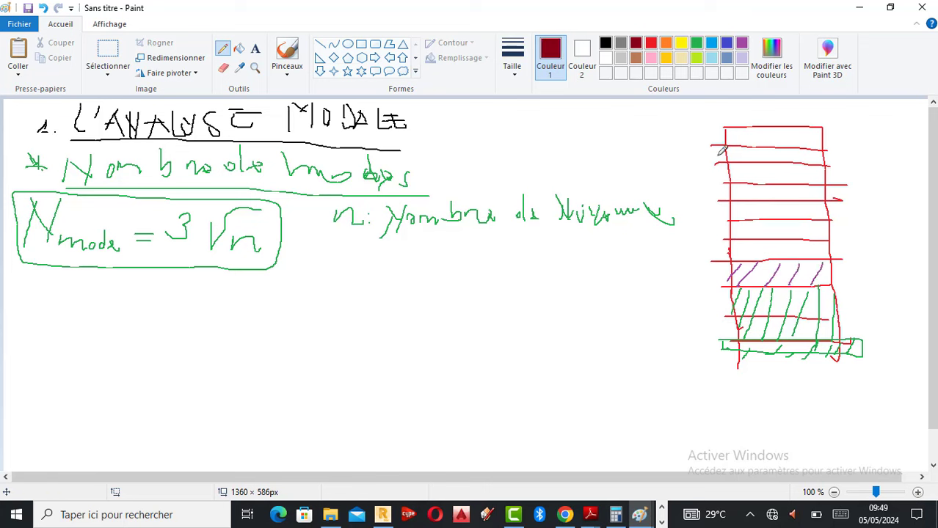
left_click_drag(771, 251, 784, 236)
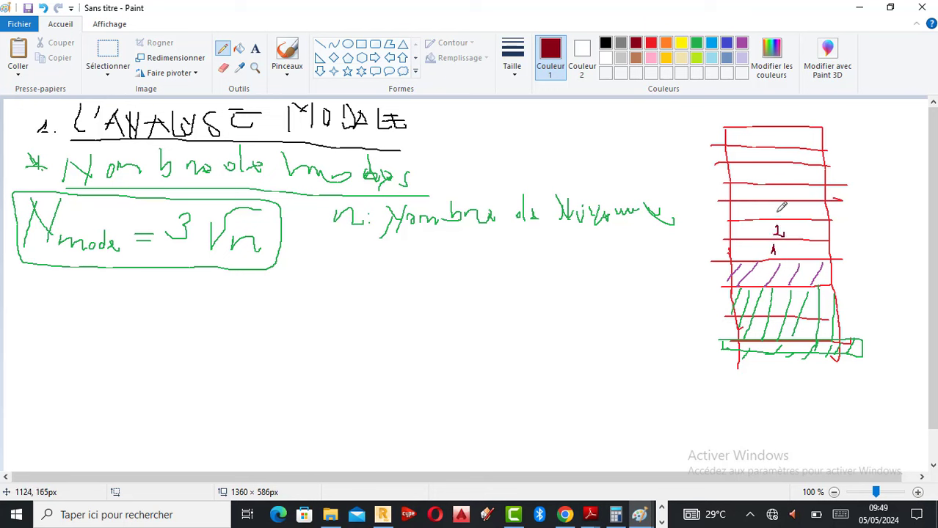
left_click_drag(774, 189, 781, 203)
mouse_move(770, 169)
left_mouse_down()
mouse_move(787, 169)
mouse_move(783, 130)
mouse_move(775, 144)
mouse_move(785, 136)
left_mouse_up()
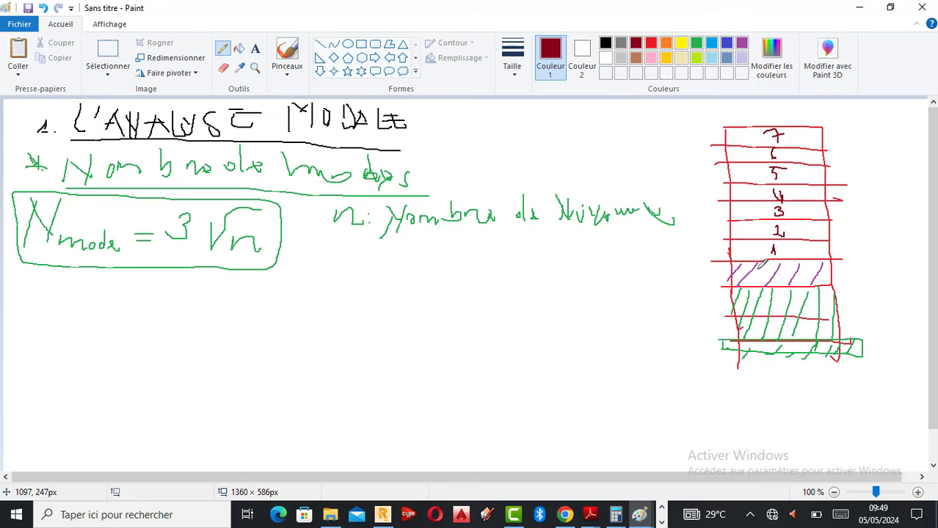
mouse_move(756, 269)
left_mouse_down()
mouse_move(780, 263)
mouse_move(775, 275)
mouse_move(796, 285)
left_mouse_up()
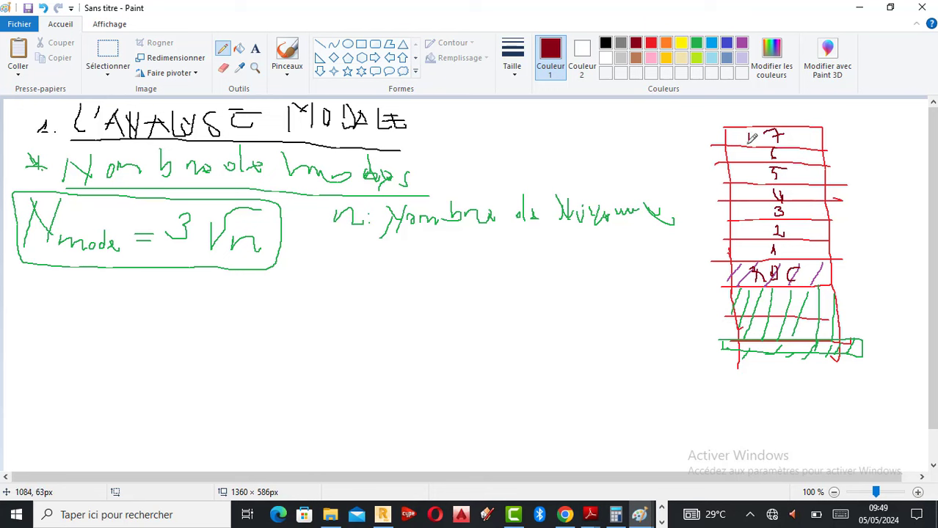
mouse_move(748, 132)
left_mouse_down()
mouse_move(765, 137)
mouse_move(749, 147)
mouse_move(764, 152)
mouse_move(755, 196)
mouse_move(755, 184)
mouse_move(771, 195)
left_mouse_up()
mouse_move(765, 189)
left_mouse_down()
mouse_move(771, 213)
mouse_move(752, 238)
mouse_move(770, 231)
mouse_move(749, 251)
mouse_move(770, 250)
left_mouse_up()
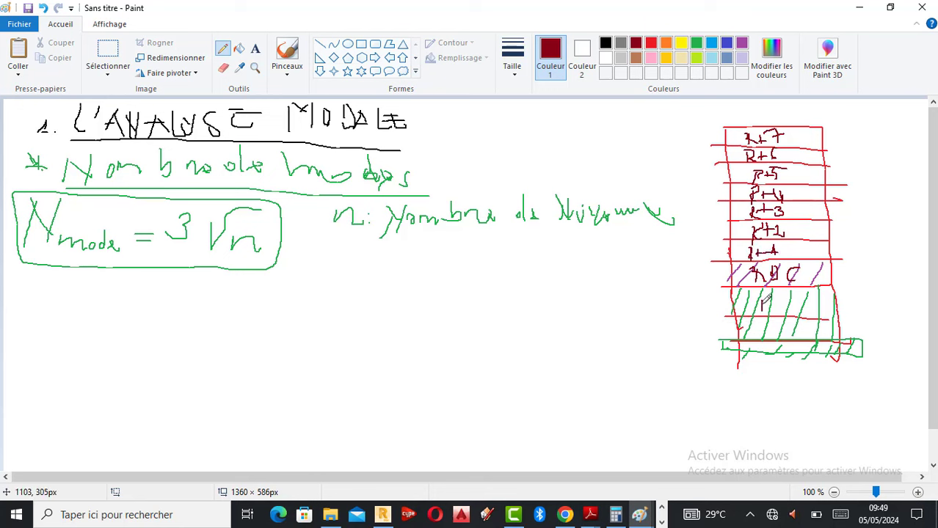
mouse_move(764, 303)
left_mouse_down()
mouse_move(798, 292)
mouse_move(769, 328)
mouse_move(807, 319)
left_mouse_up()
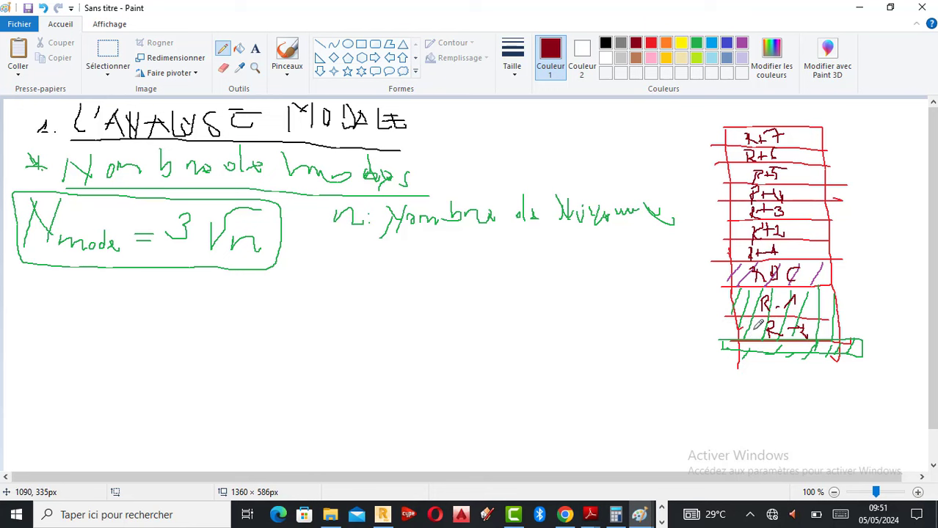
- Number the levels beside the building sketch in dark red, starting with N1 at R-2 and going up to the R+7 storey
mouse_move(710, 324)
left_mouse_down()
mouse_move(710, 335)
mouse_move(728, 337)
left_mouse_up()
mouse_move(703, 296)
left_mouse_down()
mouse_move(706, 308)
mouse_move(722, 308)
left_mouse_up()
mouse_move(703, 265)
left_mouse_down()
mouse_move(704, 281)
mouse_move(710, 266)
mouse_move(721, 282)
mouse_move(701, 245)
left_mouse_up()
left_click(718, 278)
mouse_move(701, 245)
left_mouse_down()
mouse_move(710, 259)
mouse_move(712, 245)
left_mouse_up()
mouse_move(719, 247)
left_mouse_down()
mouse_move(702, 231)
mouse_move(705, 217)
mouse_move(723, 239)
mouse_move(706, 195)
mouse_move(705, 222)
mouse_move(697, 197)
mouse_move(721, 225)
left_mouse_up()
left_click_drag(706, 188, 708, 207)
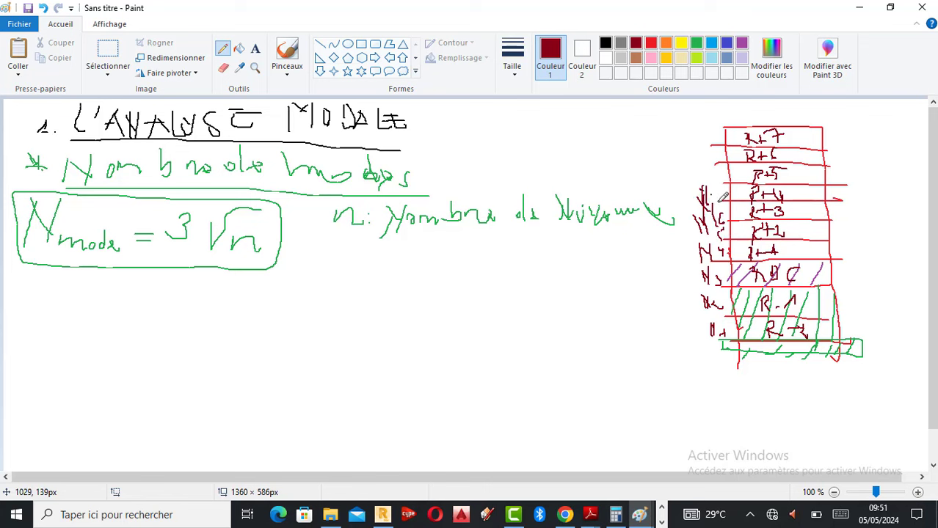
mouse_move(697, 170)
left_mouse_down()
mouse_move(703, 187)
mouse_move(716, 166)
mouse_move(707, 148)
mouse_move(694, 166)
left_mouse_up()
left_click_drag(706, 160, 708, 157)
mouse_move(694, 127)
left_mouse_down()
mouse_move(703, 136)
mouse_move(692, 150)
left_mouse_up()
left_click_drag(693, 149, 702, 135)
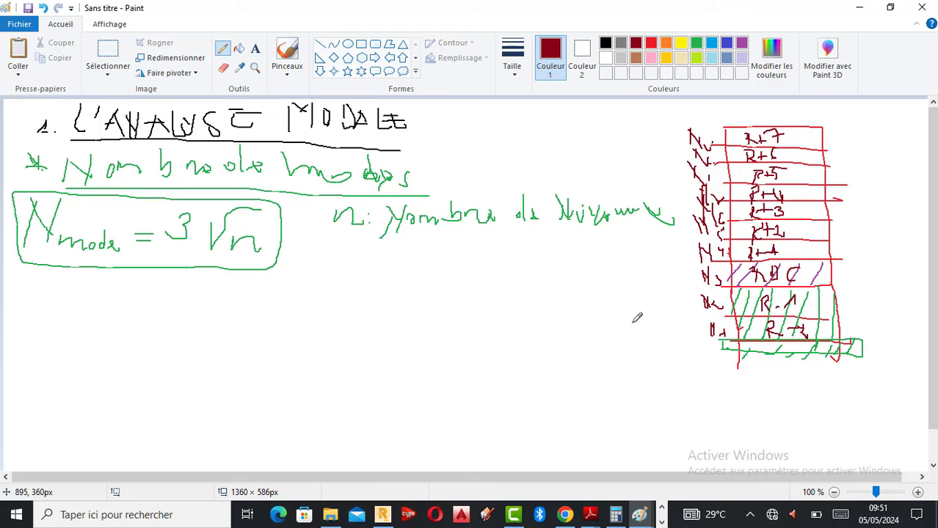
- Write n = 10 in green under the level-count definition, and Nmode = 3√10 = under the framed formula
left_click(697, 44)
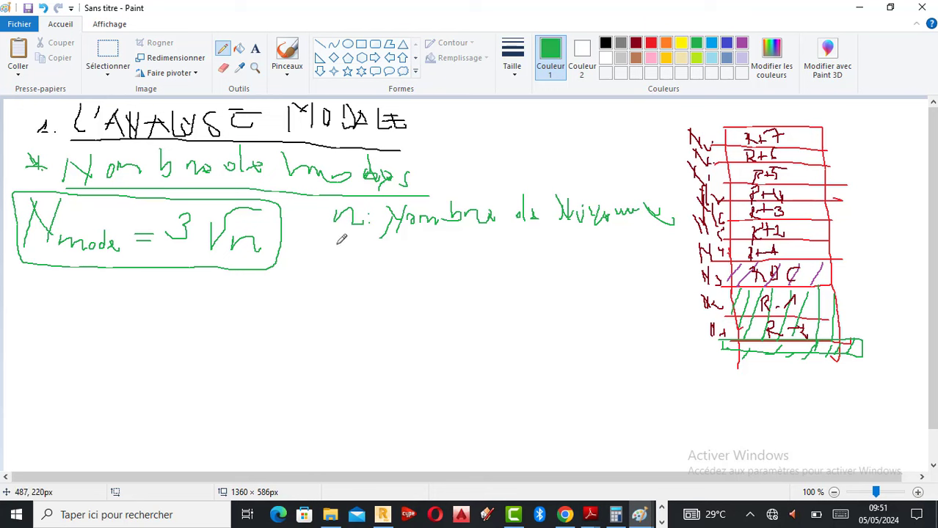
mouse_move(335, 262)
left_mouse_down()
mouse_move(400, 250)
mouse_move(401, 257)
mouse_move(443, 237)
mouse_move(445, 260)
mouse_move(452, 251)
left_mouse_up()
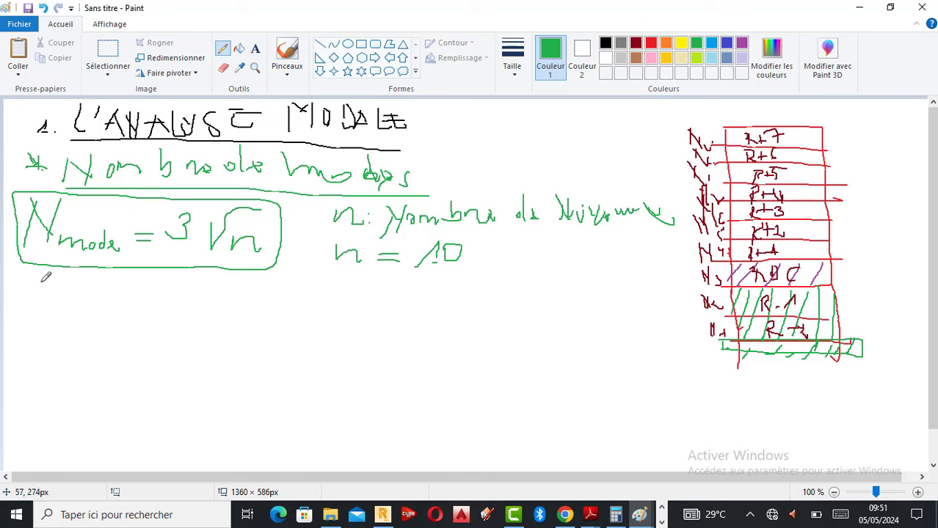
mouse_move(34, 313)
left_mouse_down()
mouse_move(31, 273)
mouse_move(66, 312)
left_mouse_up()
left_click_drag(66, 276, 67, 312)
mouse_move(78, 313)
left_mouse_down()
mouse_move(139, 292)
mouse_move(169, 299)
mouse_move(170, 313)
left_mouse_up()
mouse_move(188, 295)
left_mouse_down()
mouse_move(209, 311)
mouse_move(192, 314)
mouse_move(234, 310)
mouse_move(264, 281)
left_mouse_up()
mouse_move(244, 325)
left_mouse_down()
mouse_move(265, 302)
mouse_move(267, 323)
mouse_move(278, 306)
mouse_move(274, 315)
mouse_move(311, 307)
left_mouse_up()
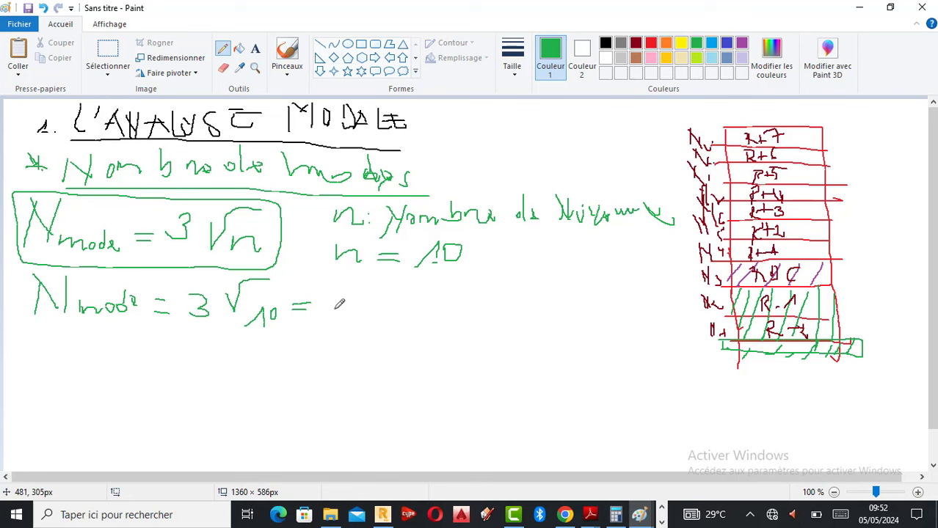
- Switch to the Calculator and compute the square root of 10 multiplied by 3
left_click(615, 515)
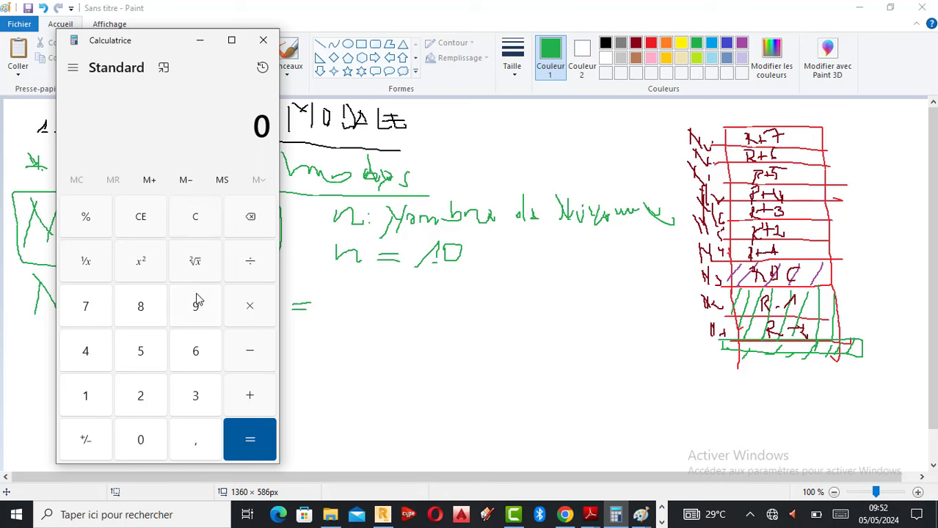
left_click(87, 402)
left_click(140, 441)
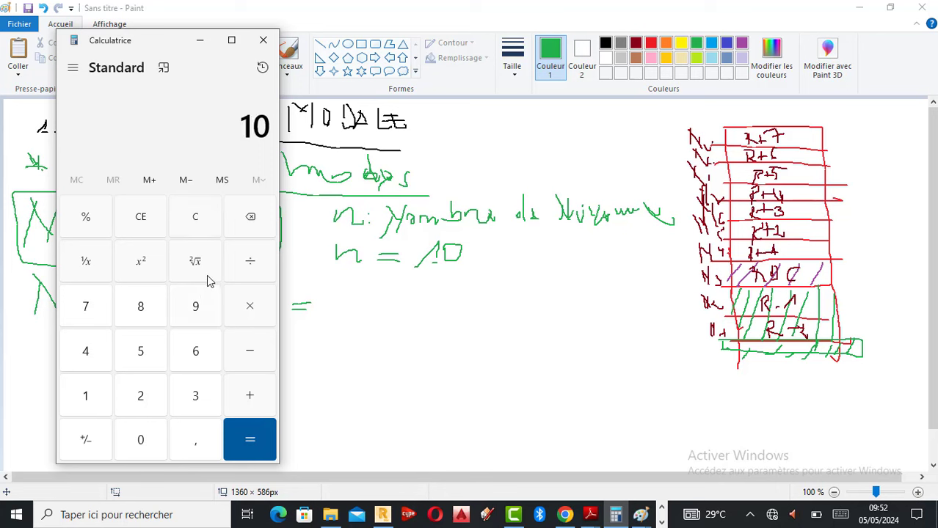
left_click(209, 274)
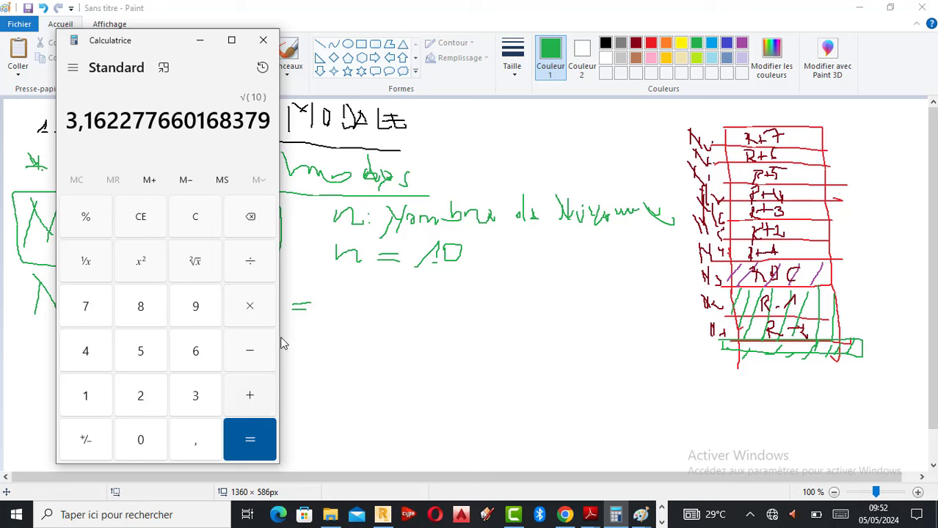
left_click(250, 308)
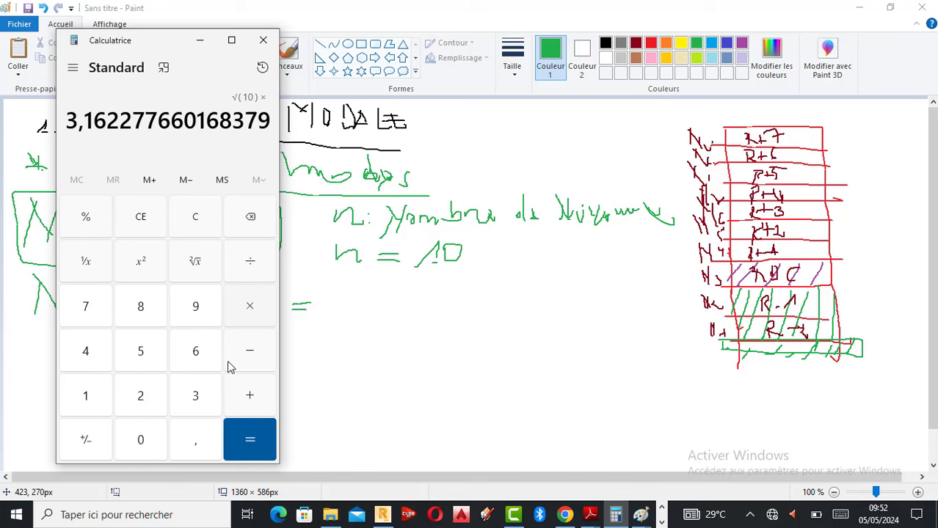
left_click(203, 406)
left_click(250, 440)
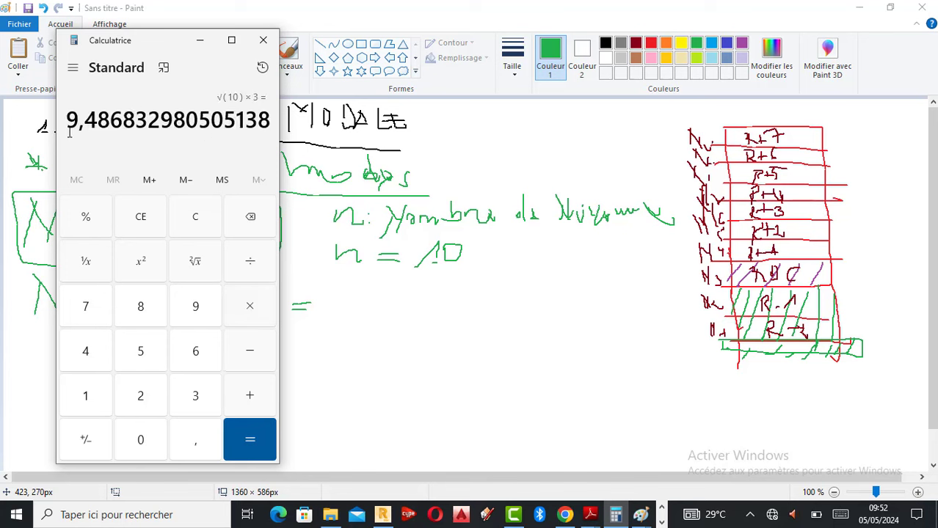
- Return to Paint, complete the equation with 9,486 ≈ 10, and write Nmode = 10 below it inside a green frame
left_click(366, 296)
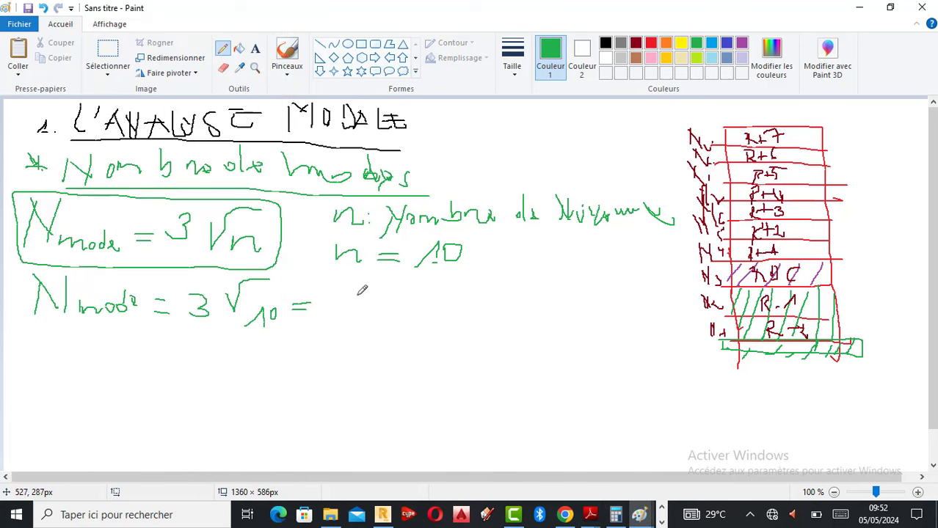
mouse_move(346, 296)
left_mouse_down()
mouse_move(361, 311)
mouse_move(376, 297)
mouse_move(396, 299)
mouse_move(404, 286)
mouse_move(389, 288)
mouse_move(402, 280)
mouse_move(418, 286)
mouse_move(407, 298)
mouse_move(414, 306)
mouse_move(445, 299)
mouse_move(456, 306)
left_mouse_up()
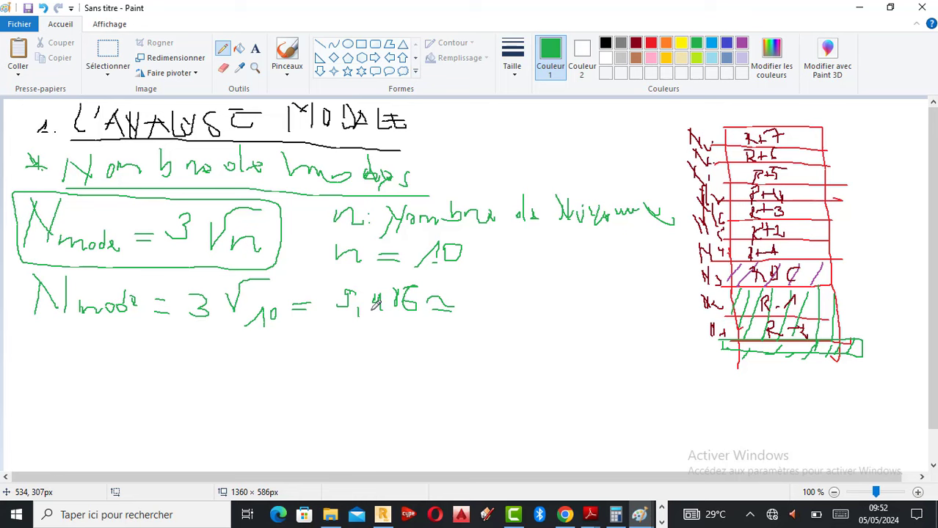
left_click(616, 516)
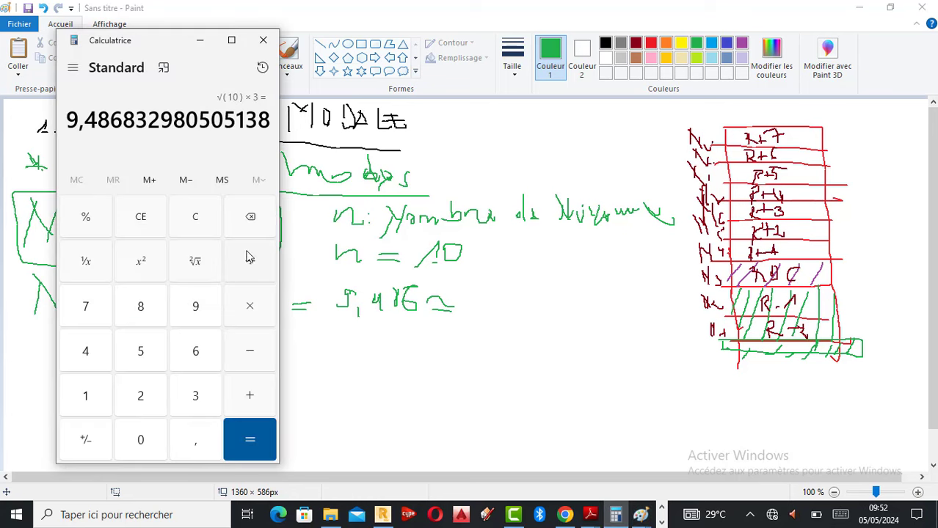
left_click(199, 41)
mouse_move(473, 320)
left_mouse_down()
mouse_move(499, 292)
mouse_move(500, 320)
mouse_move(536, 294)
mouse_move(525, 314)
left_mouse_up()
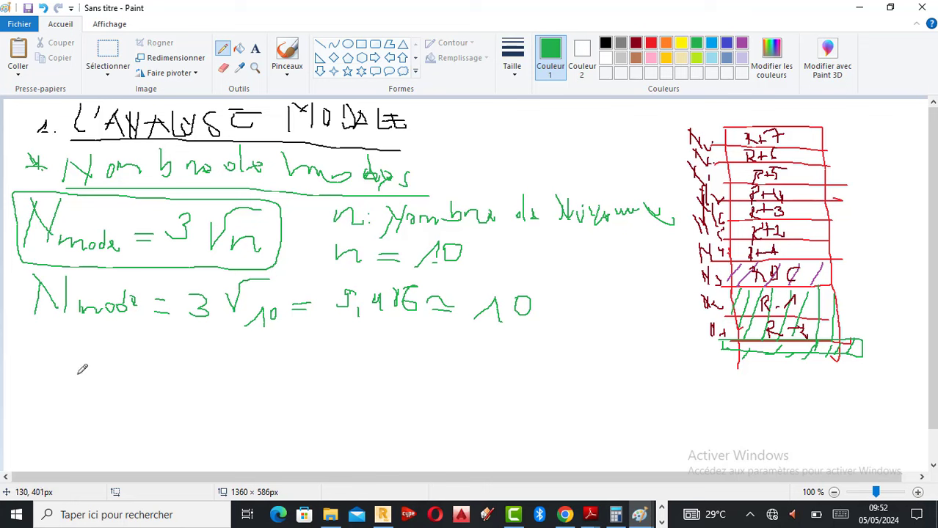
mouse_move(38, 320)
left_mouse_down()
mouse_move(27, 313)
mouse_move(48, 349)
mouse_move(106, 367)
mouse_move(147, 364)
mouse_move(157, 376)
mouse_move(193, 367)
mouse_move(202, 375)
mouse_move(273, 336)
mouse_move(272, 377)
mouse_move(296, 361)
mouse_move(25, 363)
mouse_move(305, 410)
mouse_move(323, 334)
mouse_move(123, 332)
mouse_move(53, 314)
mouse_move(18, 316)
mouse_move(18, 325)
left_mouse_up()
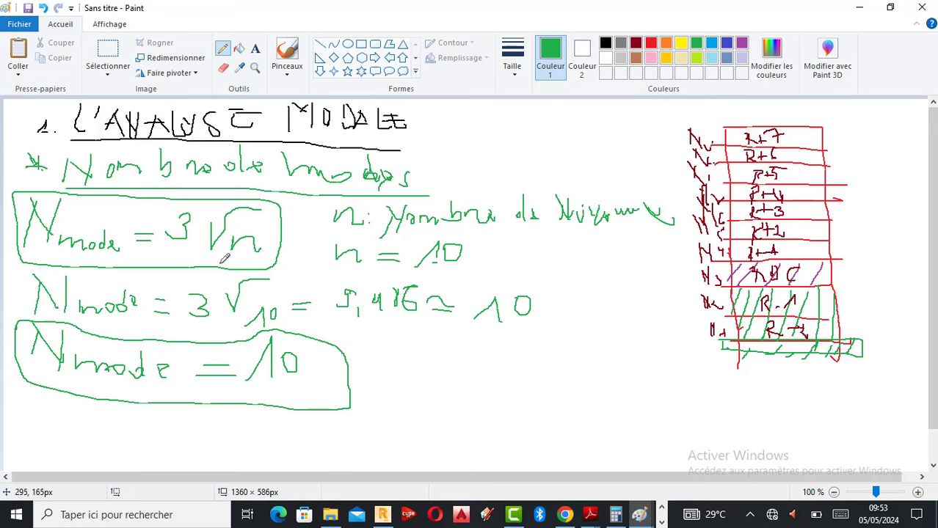
- Switch to Robot Structural Analysis and check the number of modes, tolerance and number of iterations of the modal case
left_click(385, 514)
mouse_move(421, 131)
left_mouse_down()
mouse_move(453, 131)
mouse_move(443, 131)
left_mouse_up()
left_click(443, 131)
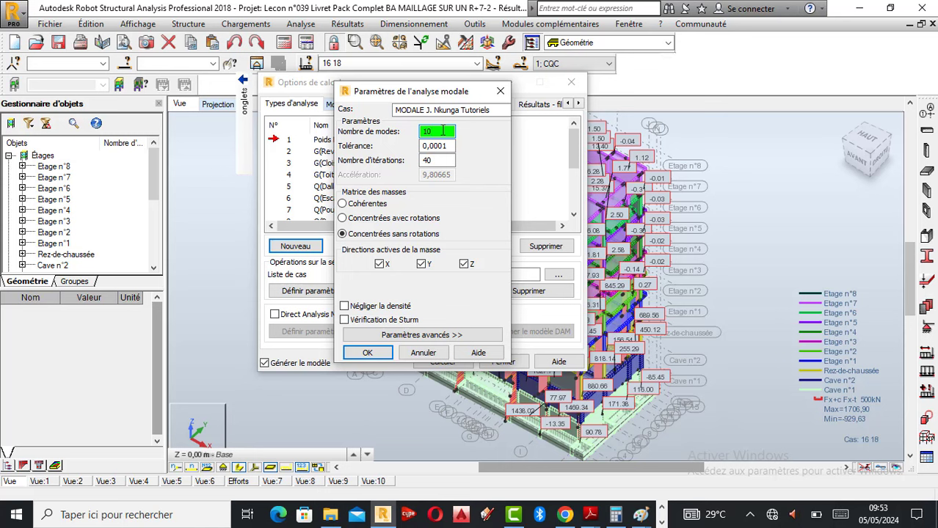
left_click_drag(420, 145, 453, 146)
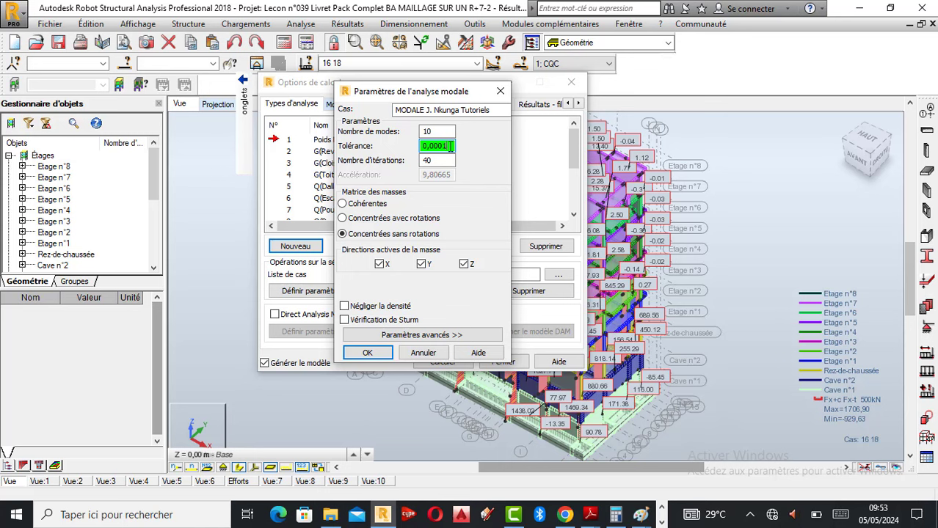
left_click(443, 160)
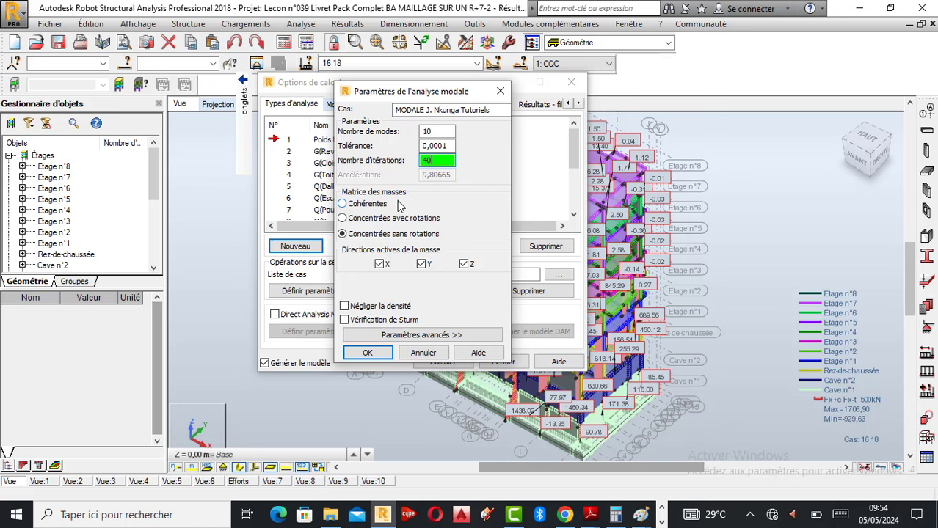
- Try the Cohérentes and Concentrées avec rotations mass matrices, and return to Concentrées sans rotations
left_click(344, 205)
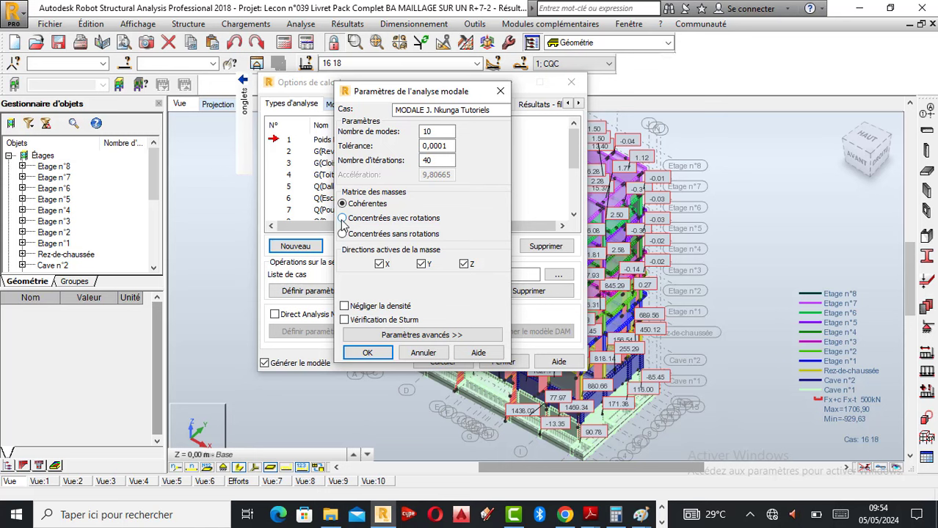
left_click(342, 220)
left_click(342, 235)
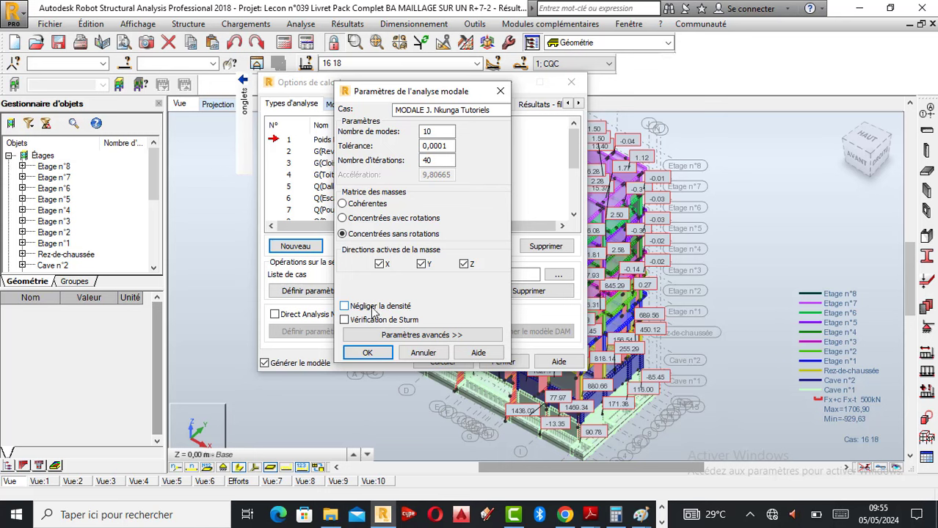
- Show the advanced modal parameters, enable Négliger la densité, and choose Algorithme de Lanczos par blocs as the method
left_click(438, 336)
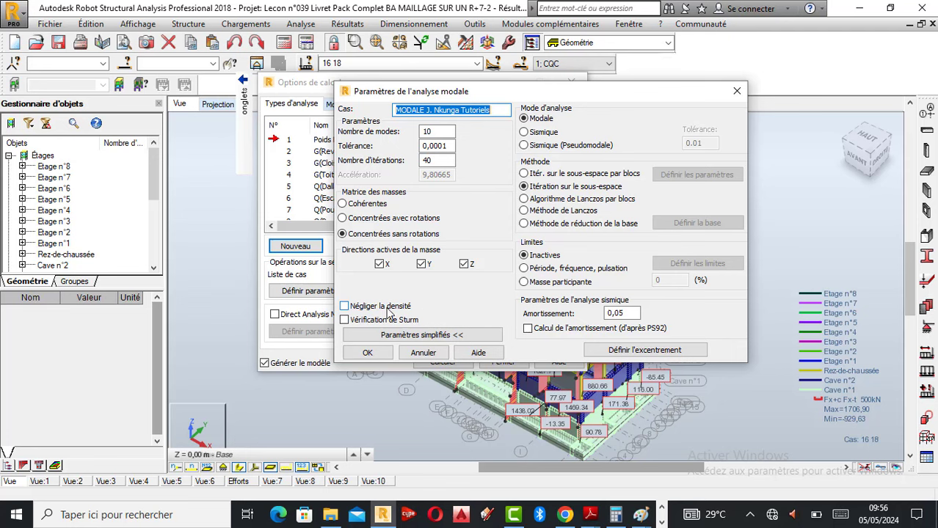
left_click(344, 307)
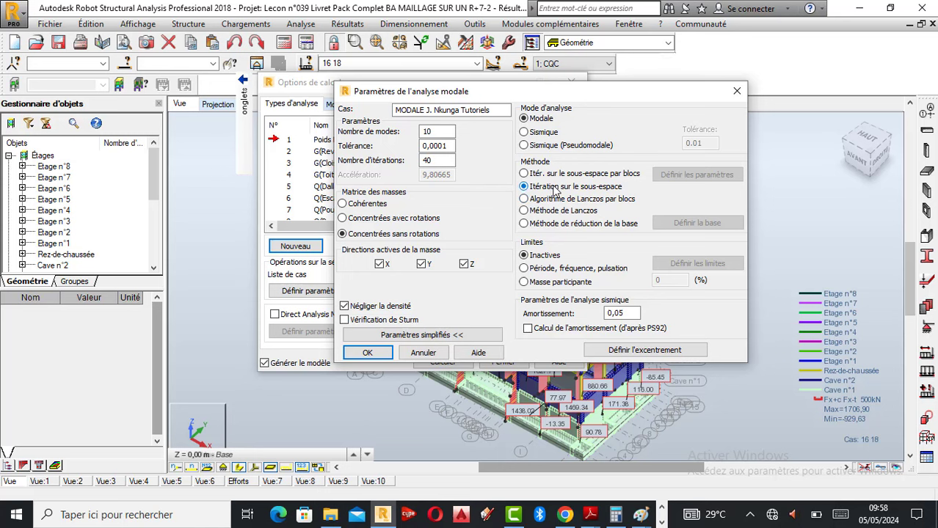
left_click(527, 201)
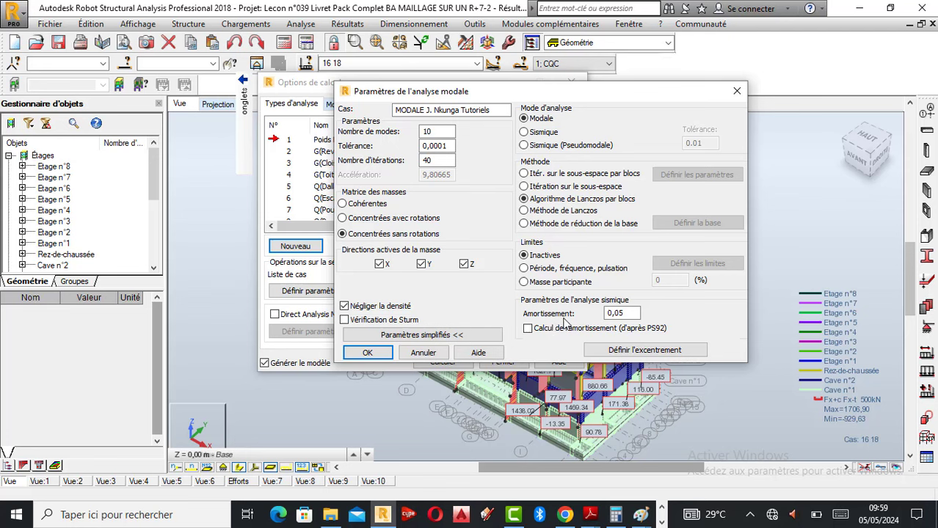
- Start editing the damping value (Amortissement) in the seismic analysis parameters by deleting its last digit
left_click(622, 313)
double_click(622, 313)
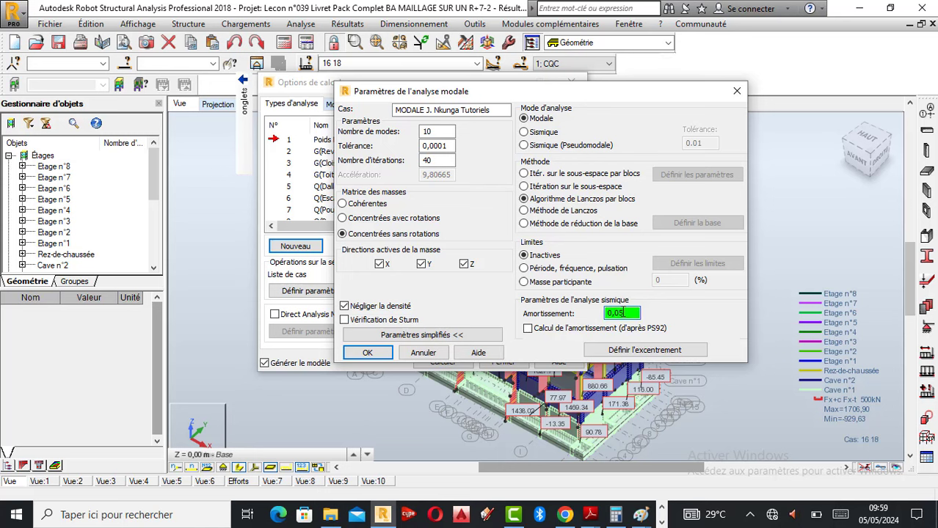
key("BackSpace")
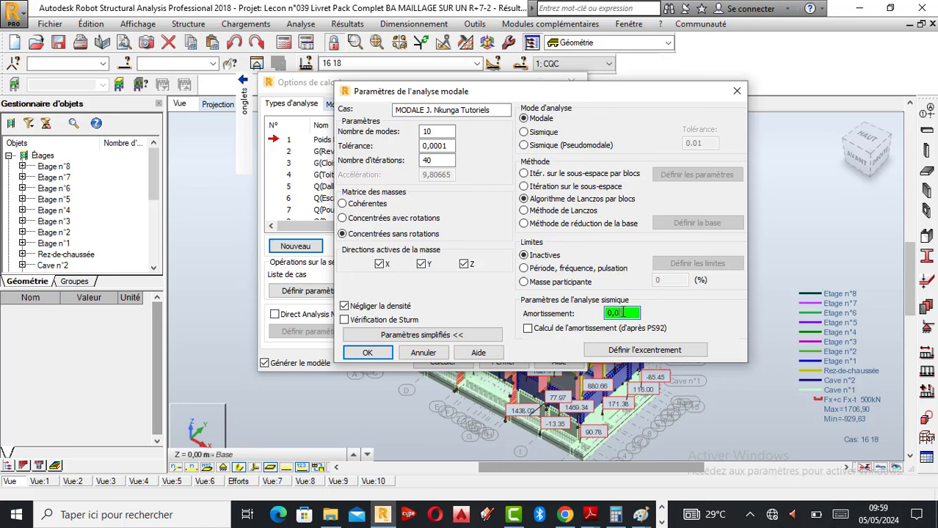